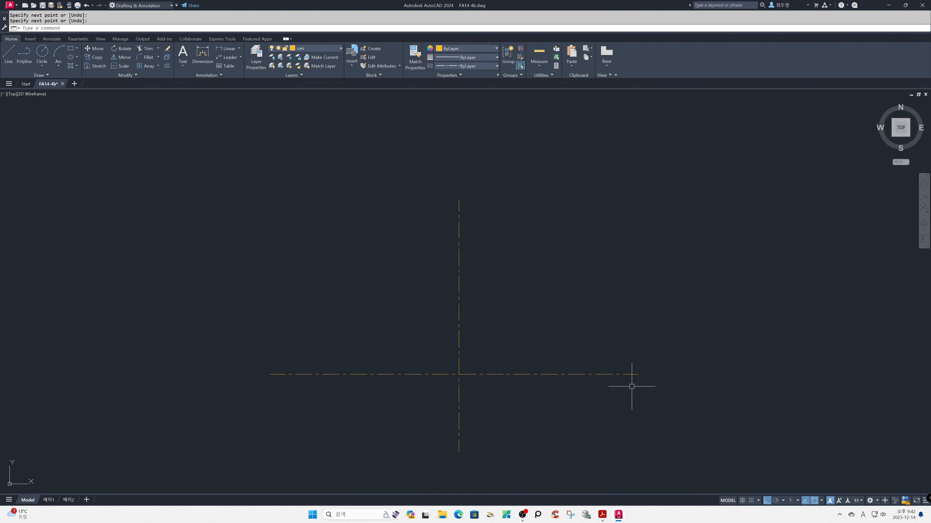
- Offset the vertical centerline 35 to the right
{"action": "type", "text": "o"}
{"action": "key", "text": "Return"}
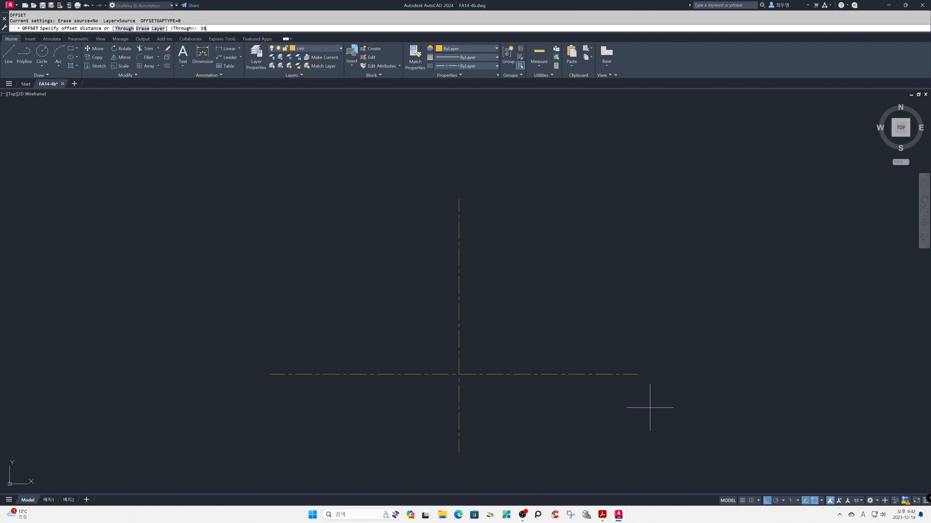
{"action": "key", "text": "Return"}
{"action": "left_click", "coordinate": [460, 397]}
{"action": "left_click", "coordinate": [585, 408]}
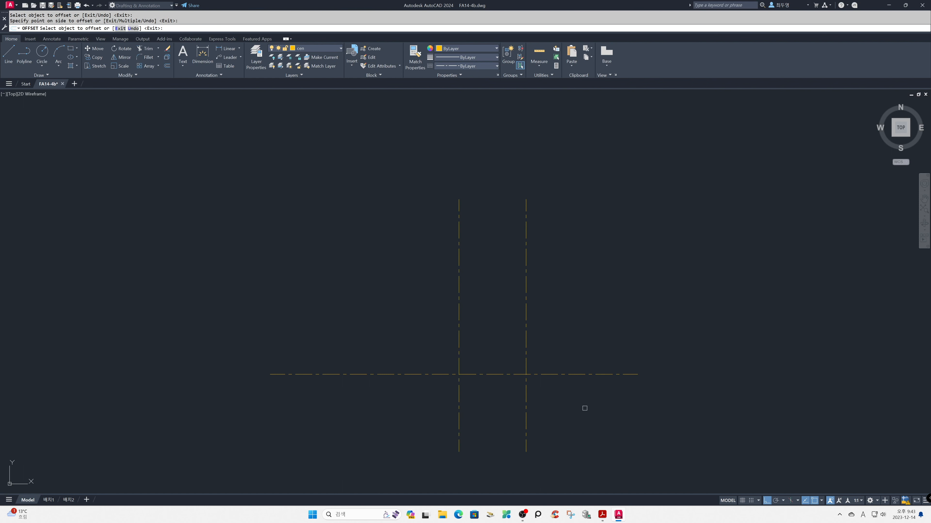
{"action": "key", "text": "Escape"}
- Rotate a copy of the horizontal centerline by 120 degrees about the intersection with the original vertical centerline
{"action": "type", "text": "ro"}
{"action": "key", "text": "Return"}
{"action": "left_click", "coordinate": [586, 407]}
{"action": "left_click", "coordinate": [573, 368]}
{"action": "key", "text": "Return"}
{"action": "left_click", "coordinate": [459, 373]}
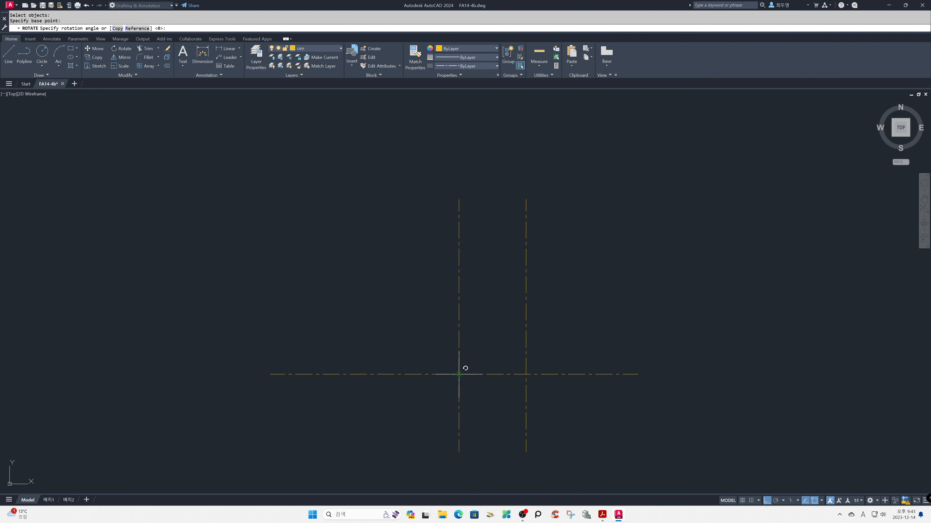
{"action": "type", "text": "c"}
{"action": "key", "text": "Return"}
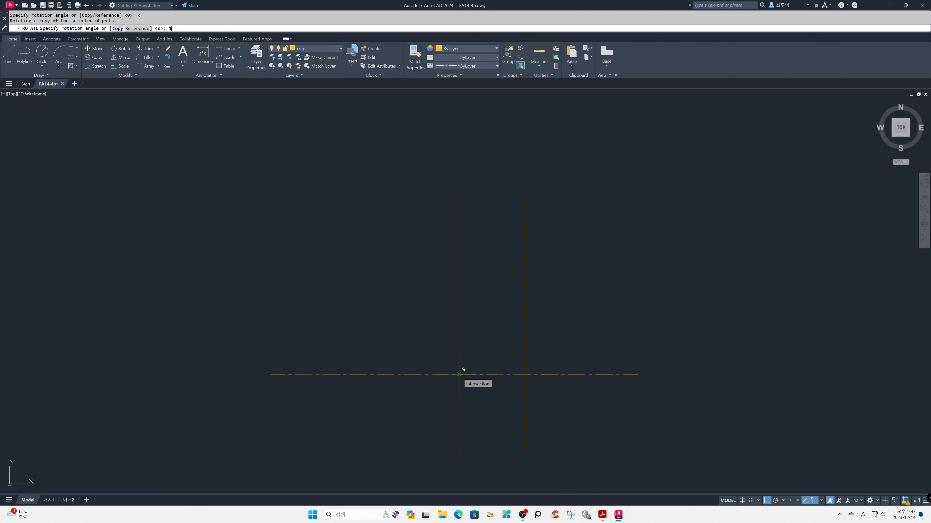
{"action": "key", "text": "Return"}
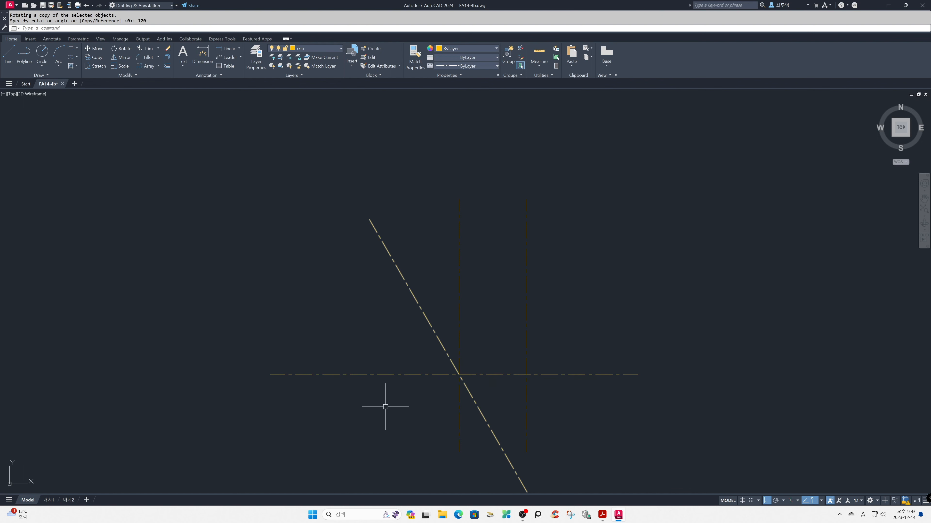
- Copy the original horizontal and vertical centerlines 50 up along the inclined centerline from their intersection, with Ortho off
{"action": "type", "text": "co"}
{"action": "key", "text": "Return"}
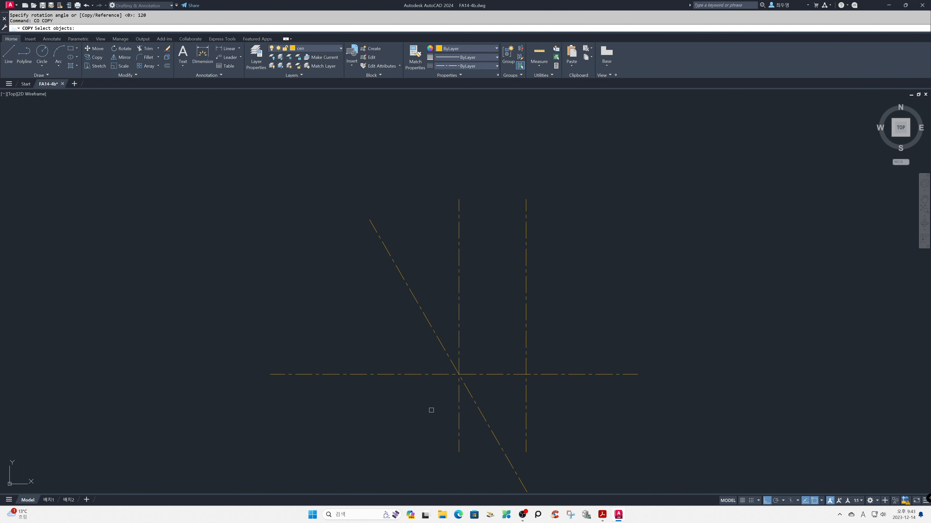
{"action": "left_click", "coordinate": [459, 421]}
{"action": "left_click", "coordinate": [432, 374]}
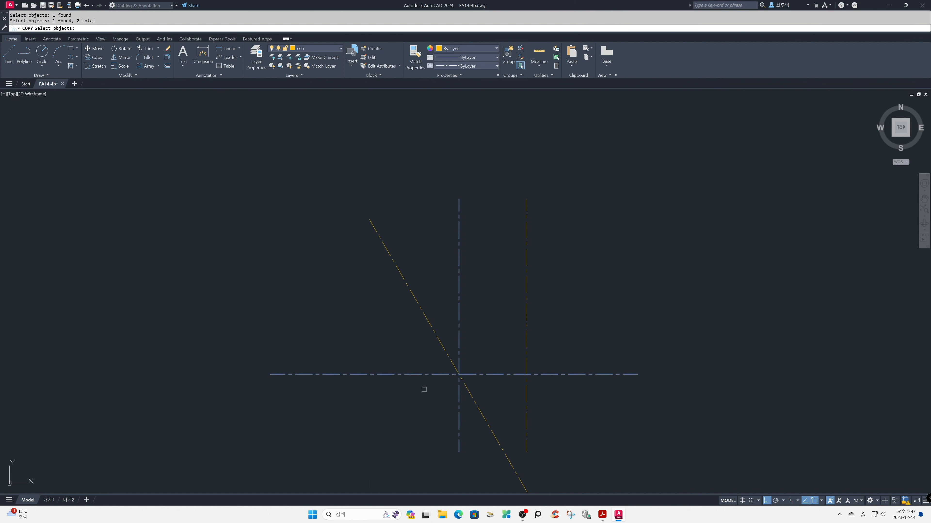
{"action": "key", "text": "Return"}
{"action": "left_click", "coordinate": [459, 374]}
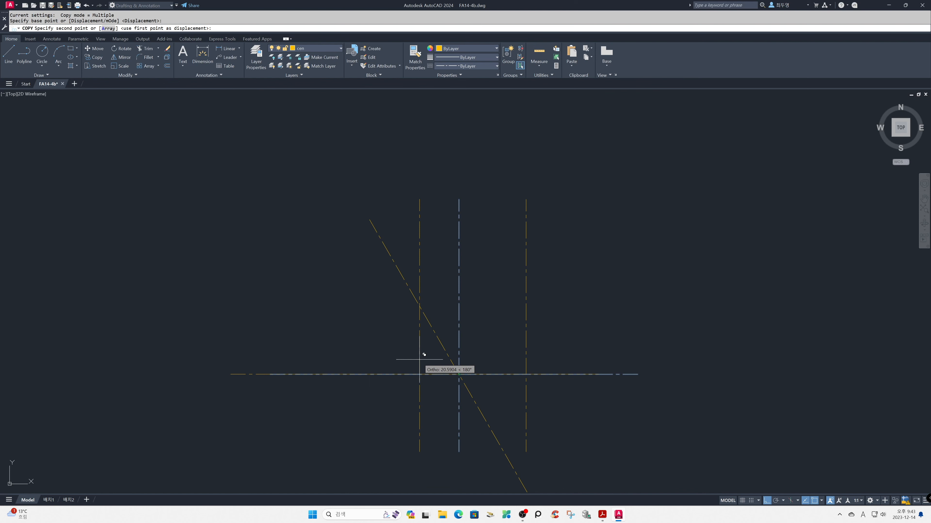
{"action": "key", "text": "F8"}
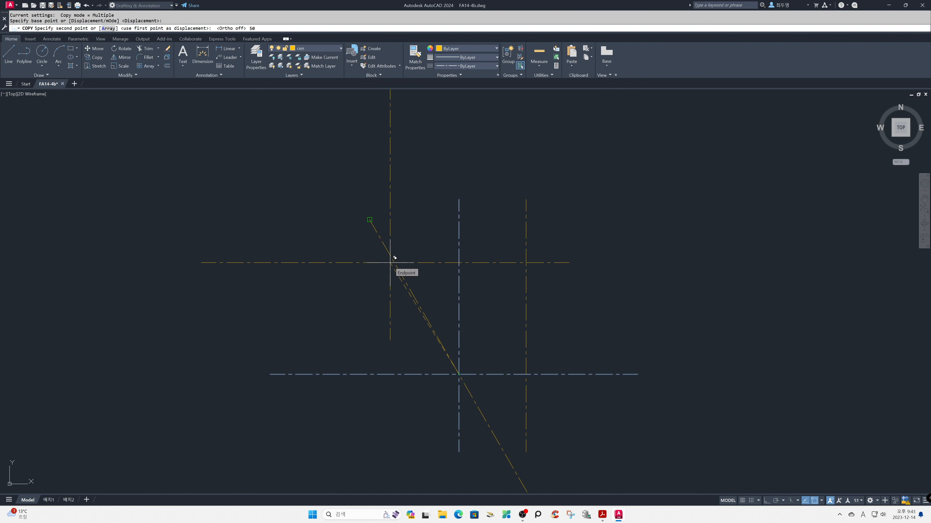
{"action": "type", "text": "50"}
{"action": "key", "text": "Return"}
{"action": "key", "text": "Return"}
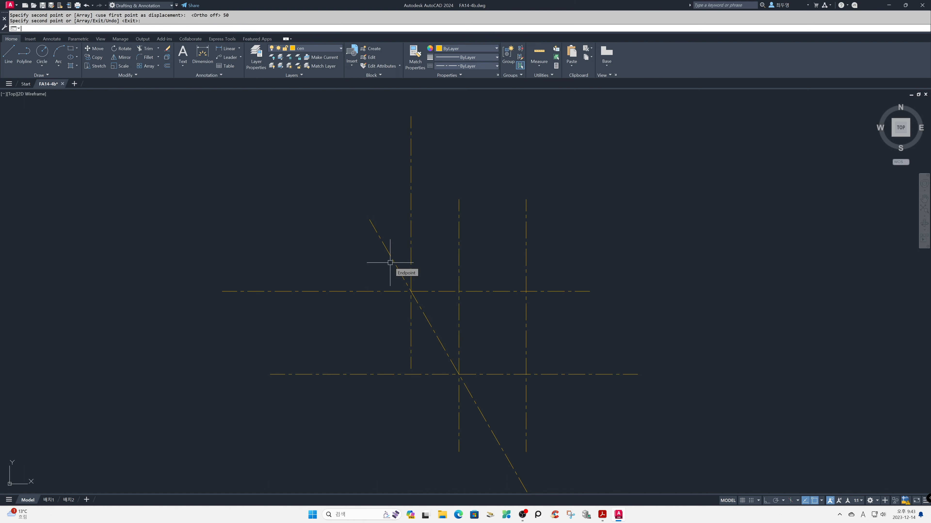
- Measure the distance between the upper and lower centerline intersections on the inclined line
{"action": "type", "text": "DI"}
{"action": "key", "text": "Return"}
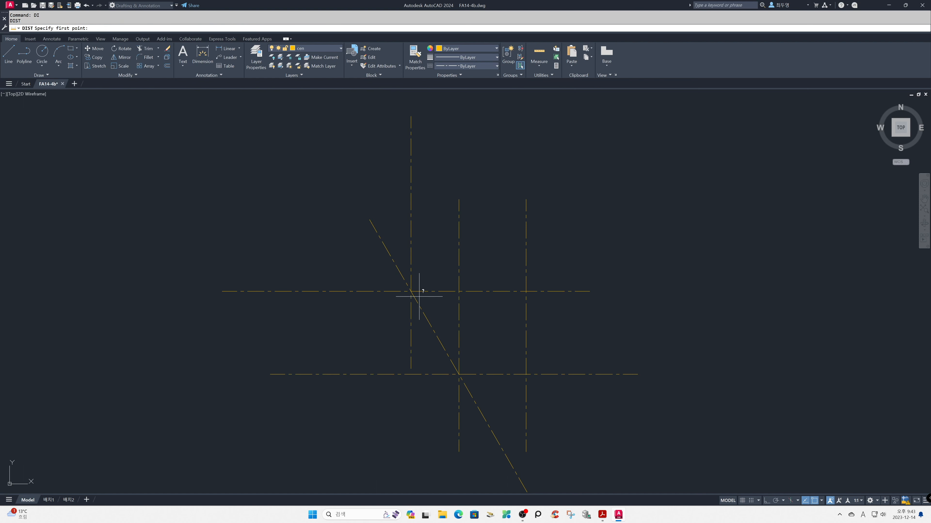
{"action": "left_click", "coordinate": [410, 292]}
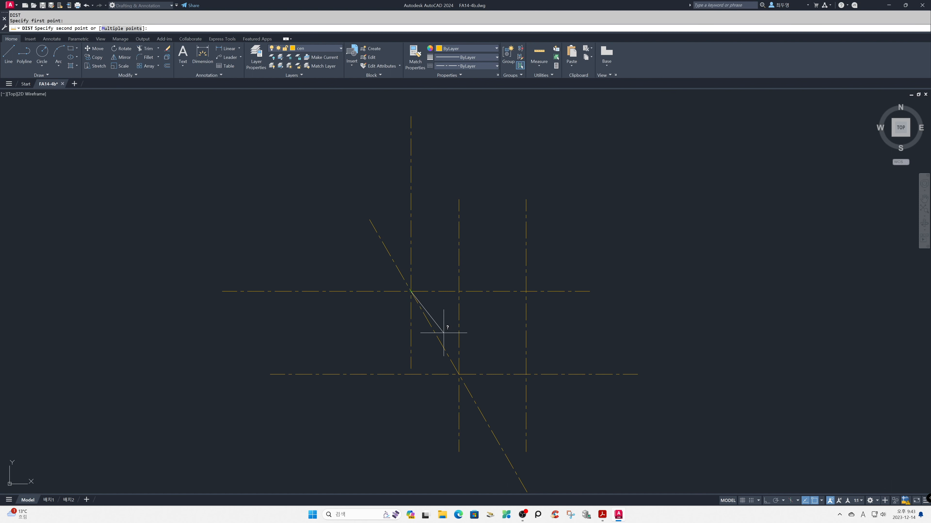
{"action": "left_click", "coordinate": [459, 374]}
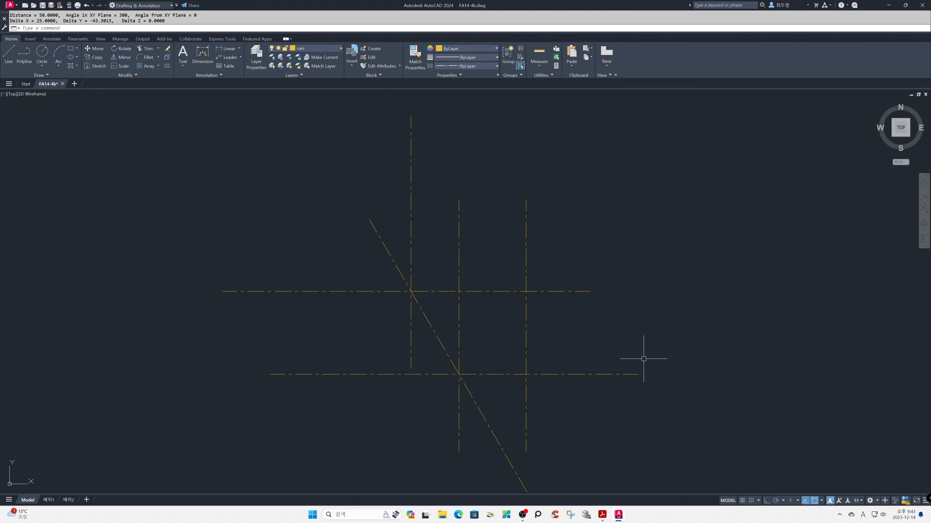
{"action": "key", "text": "Escape"}
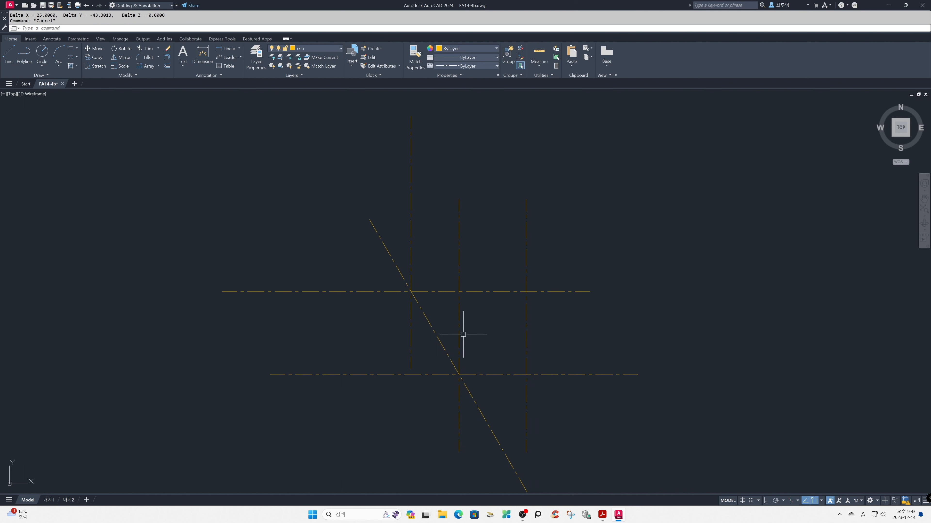
- Make the ele layer current
{"action": "mouse_move", "coordinate": [474, 344]}
{"action": "middle_mouse_down"}
{"action": "mouse_move", "coordinate": [482, 311]}
{"action": "mouse_move", "coordinate": [487, 318]}
{"action": "middle_mouse_up"}
{"action": "scroll", "coordinate": [482, 311], "scroll_direction": "up", "scroll_amount": 2}
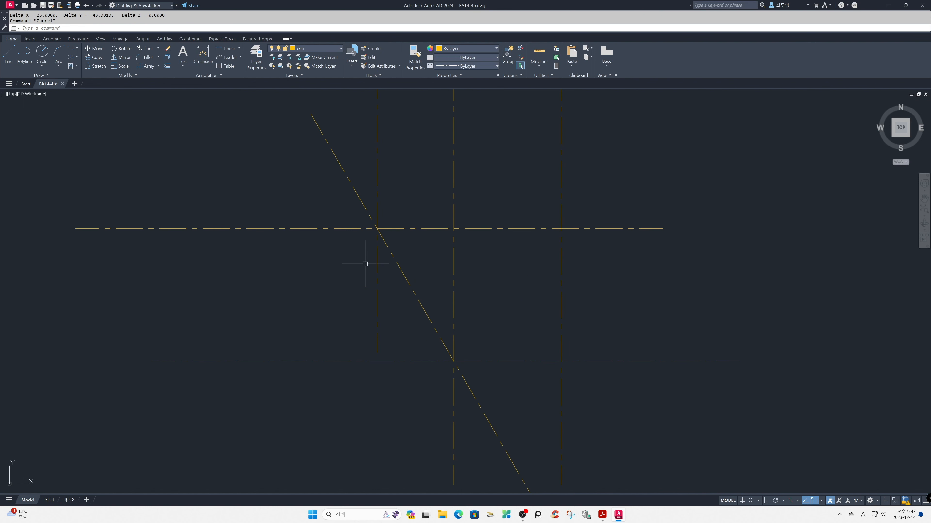
{"action": "left_click", "coordinate": [325, 49]}
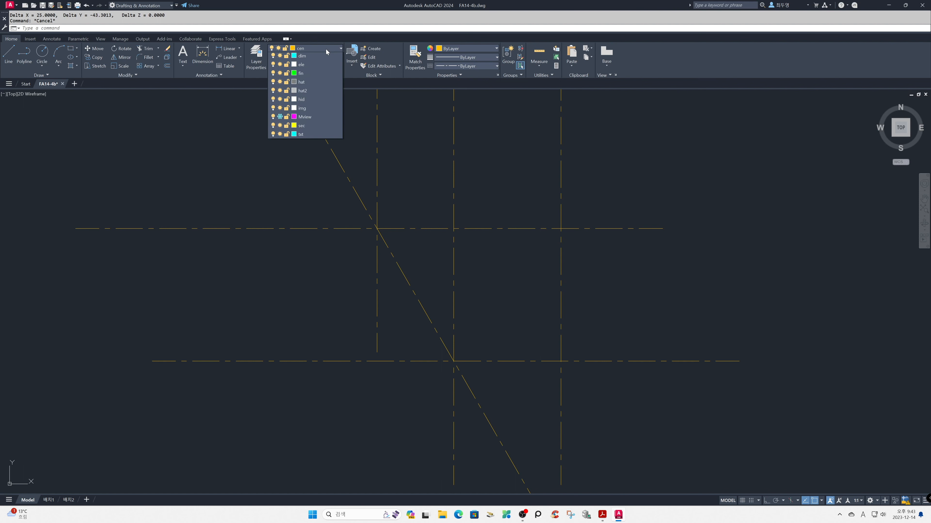
{"action": "left_click", "coordinate": [308, 92]}
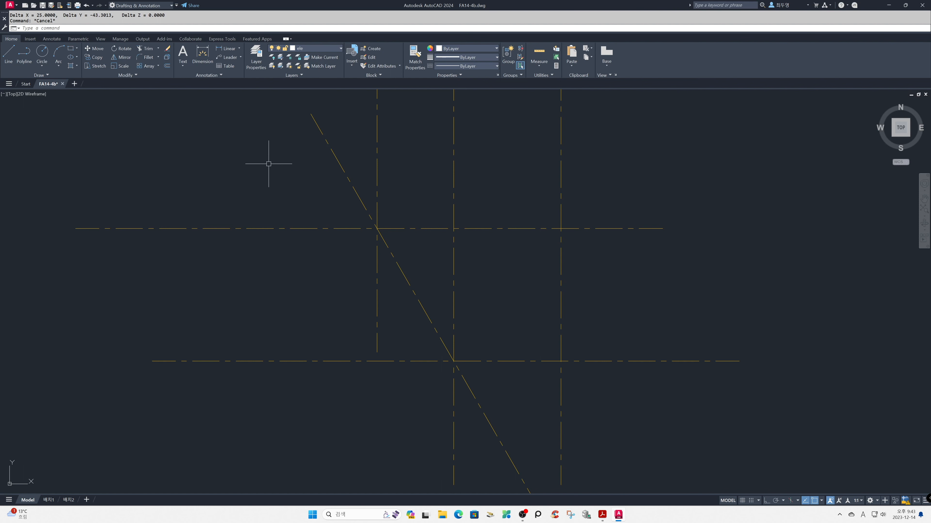
- Draw two concentric circles, one of radius 13 and one of diameter 13, at the upper intersection on the inclined centerline
{"action": "type", "text": "c"}
{"action": "key", "text": "Return"}
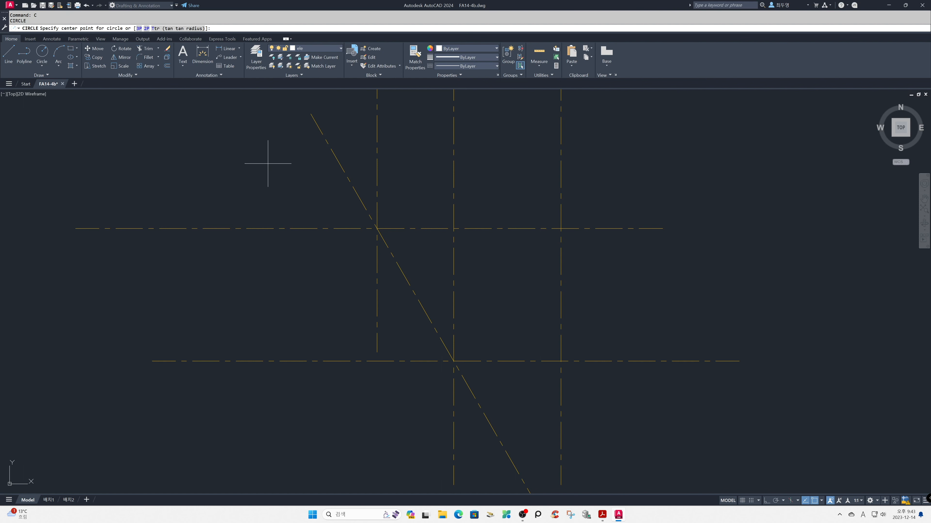
{"action": "left_click", "coordinate": [376, 228]}
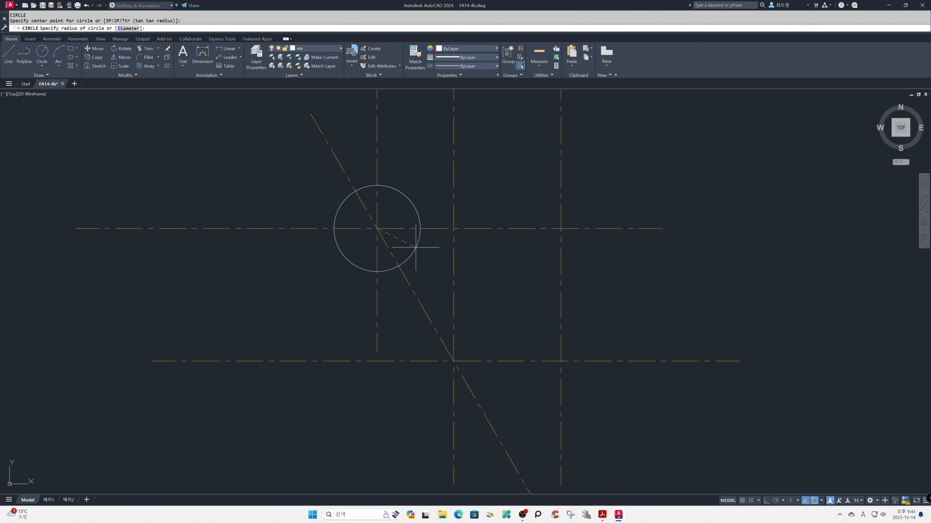
{"action": "key", "text": "Return"}
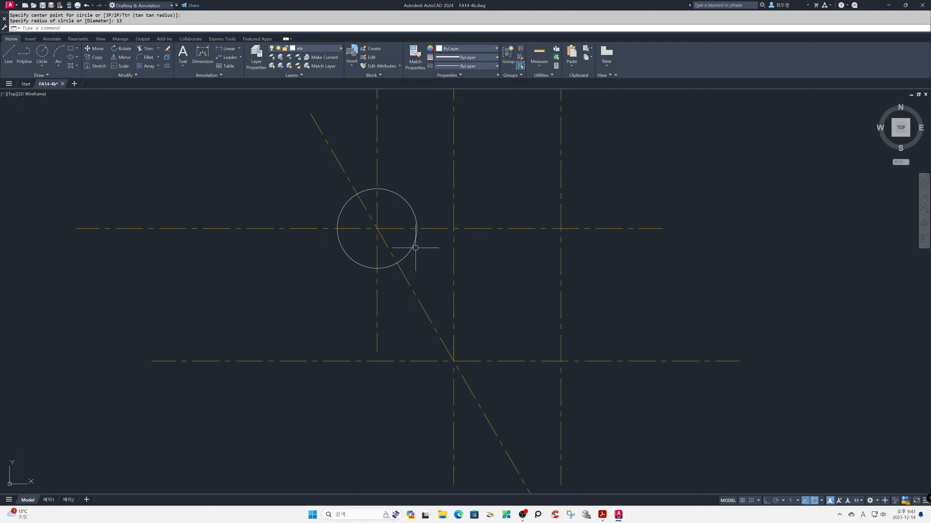
{"action": "type", "text": "c"}
{"action": "key", "text": "Return"}
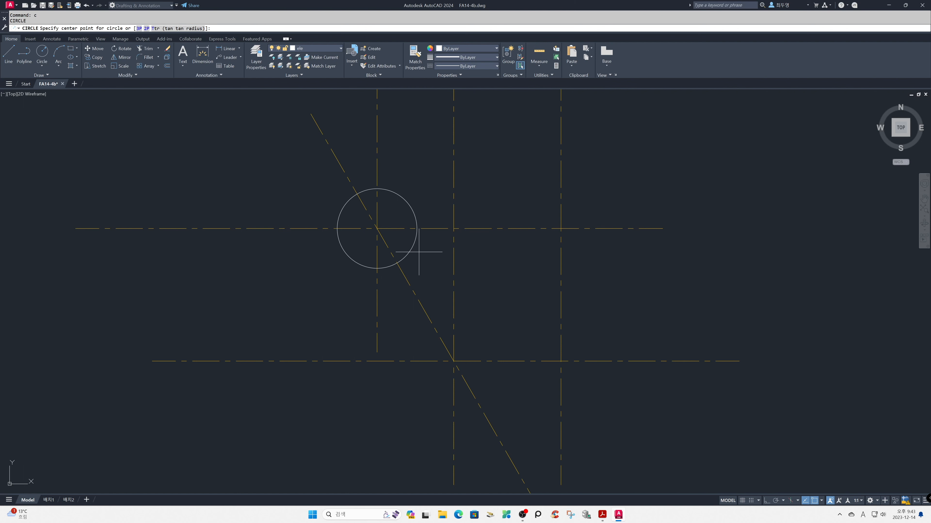
{"action": "key", "text": "Return"}
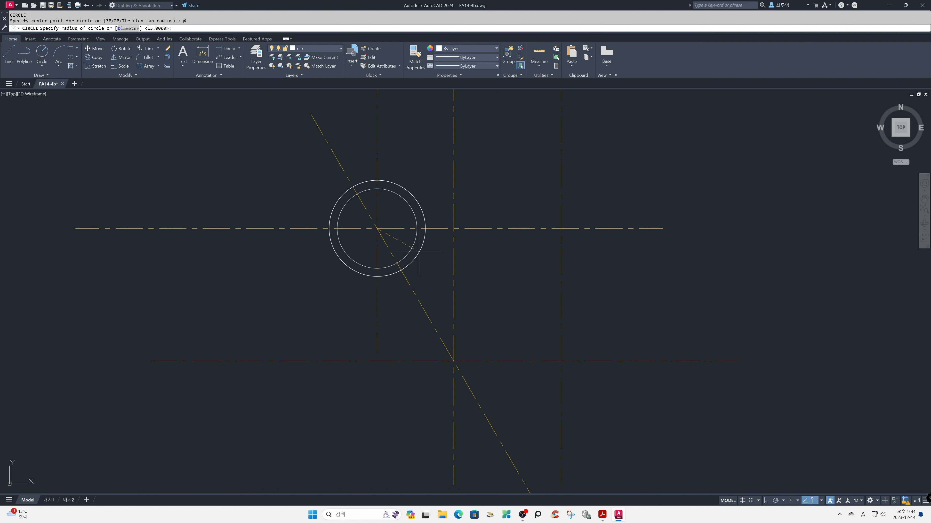
{"action": "type", "text": "d"}
{"action": "key", "text": "Return"}
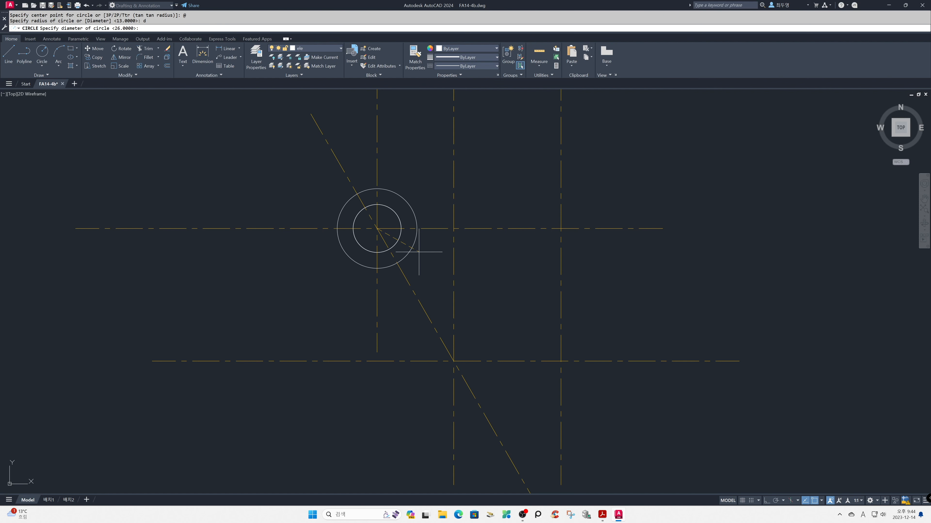
{"action": "key", "text": "Return"}
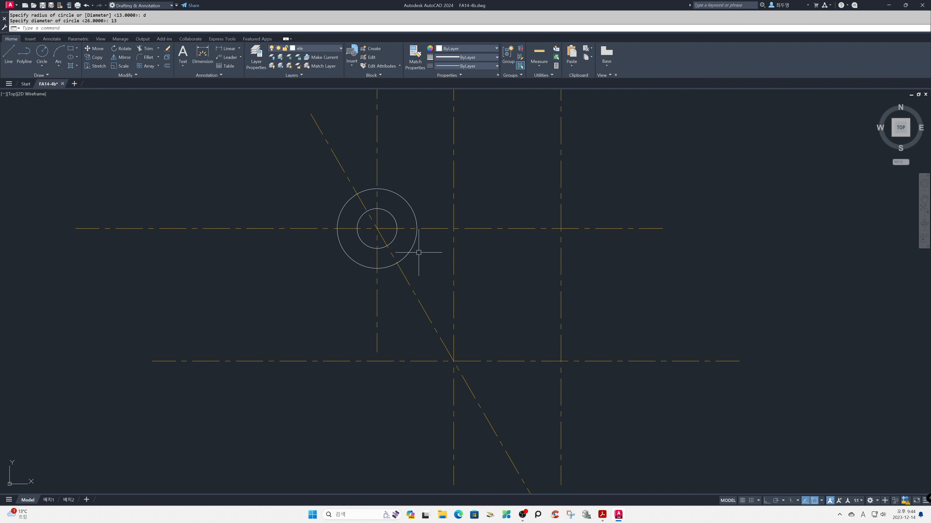
- Draw two concentric circles of radius 12 and radius 6 at the lower intersection on the inclined centerline
{"action": "key", "text": "Return"}
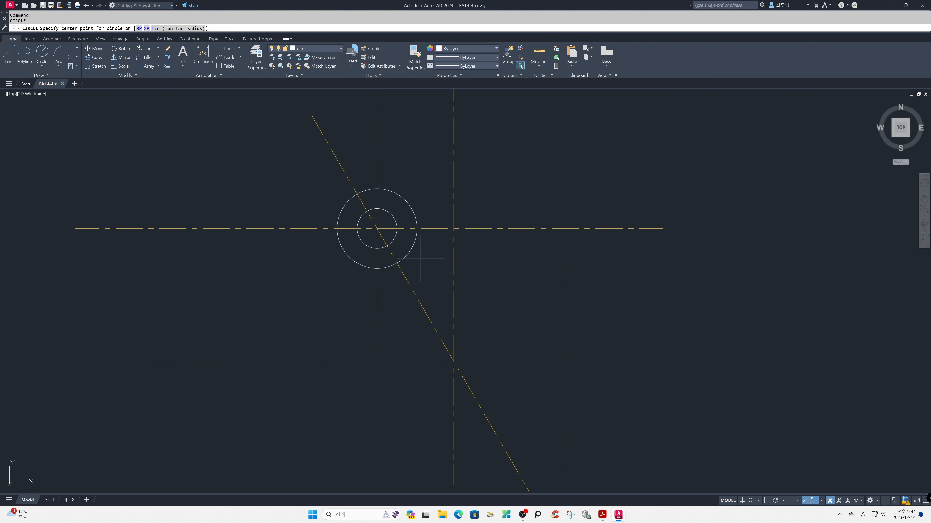
{"action": "left_click", "coordinate": [453, 361]}
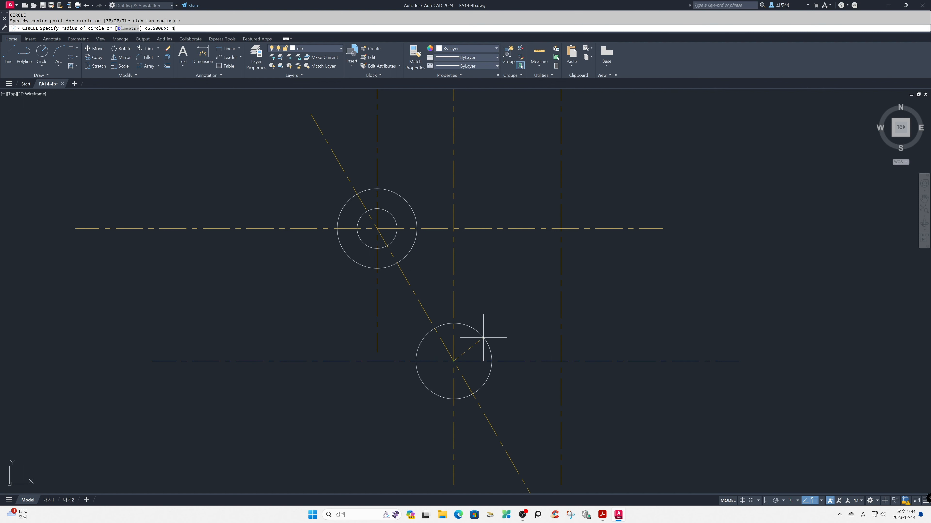
{"action": "type", "text": "12"}
{"action": "key", "text": "Return"}
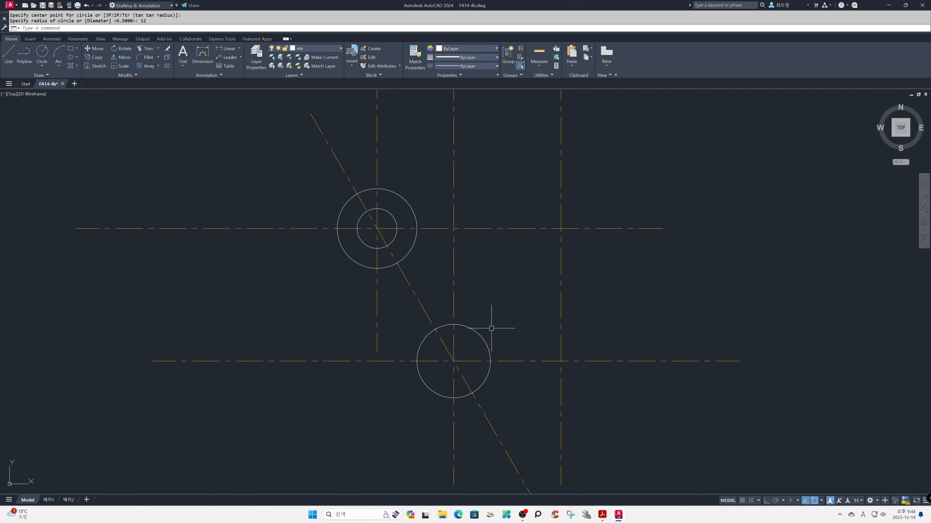
{"action": "key", "text": "Return"}
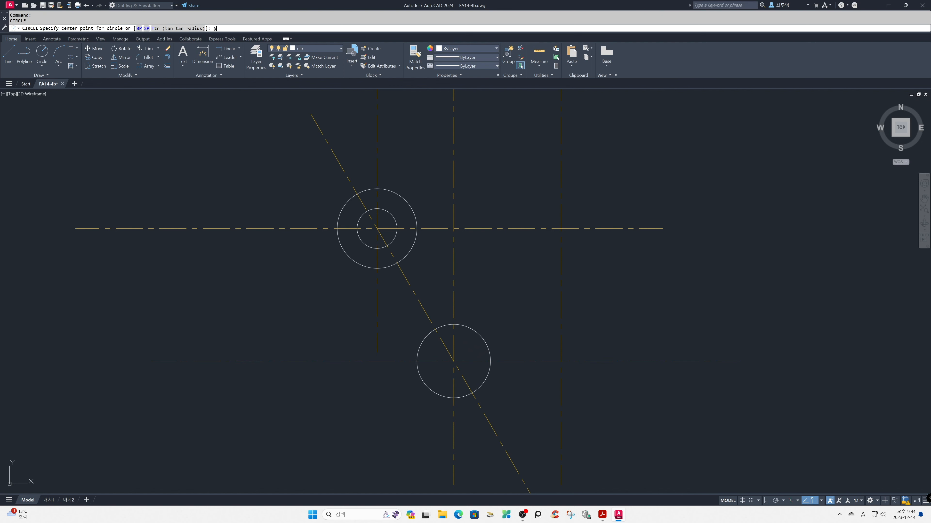
{"action": "key", "text": "Return"}
{"action": "type", "text": "6"}
{"action": "key", "text": "Return"}
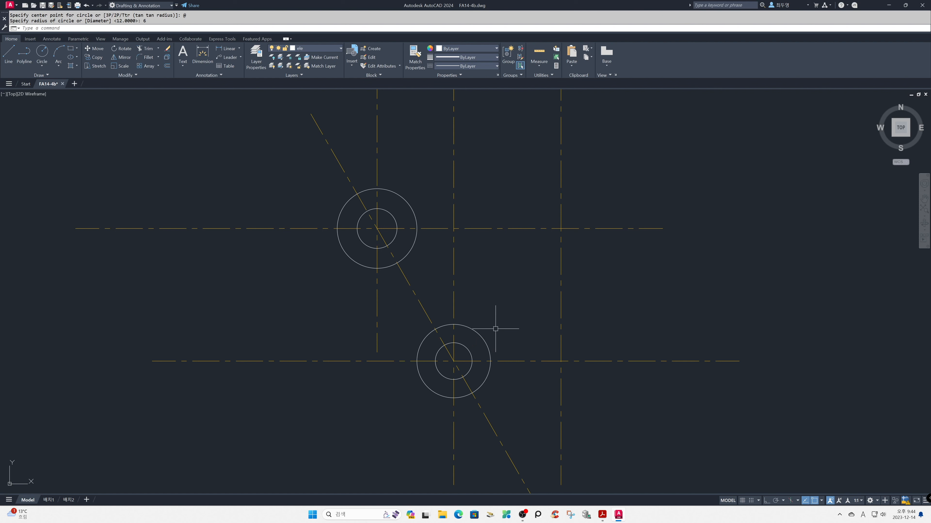
- Copy the radius 6 circle from its center to the intersection of the lower horizontal and rightmost vertical centerlines
{"action": "type", "text": "co"}
{"action": "key", "text": "Return"}
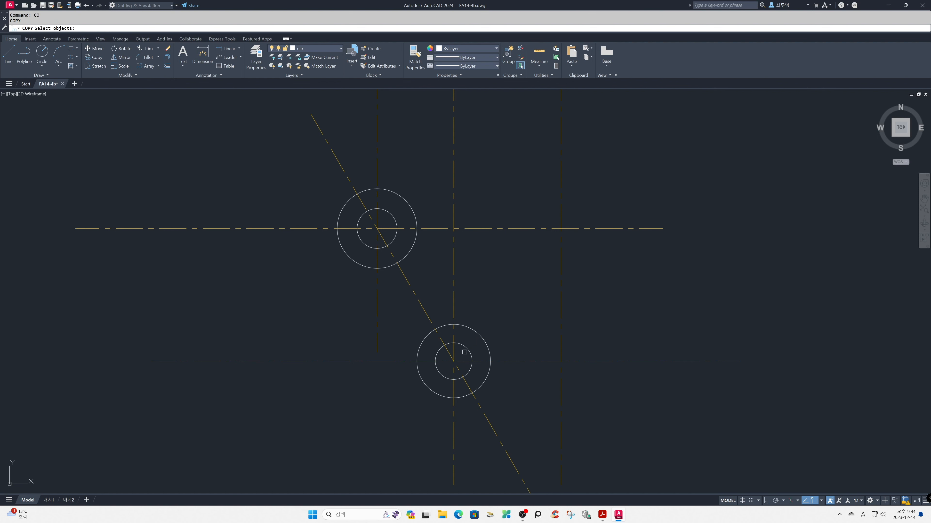
{"action": "left_click", "coordinate": [467, 350]}
{"action": "key", "text": "Return"}
{"action": "left_click", "coordinate": [454, 361]}
{"action": "left_click", "coordinate": [561, 361]}
{"action": "key", "text": "Return"}
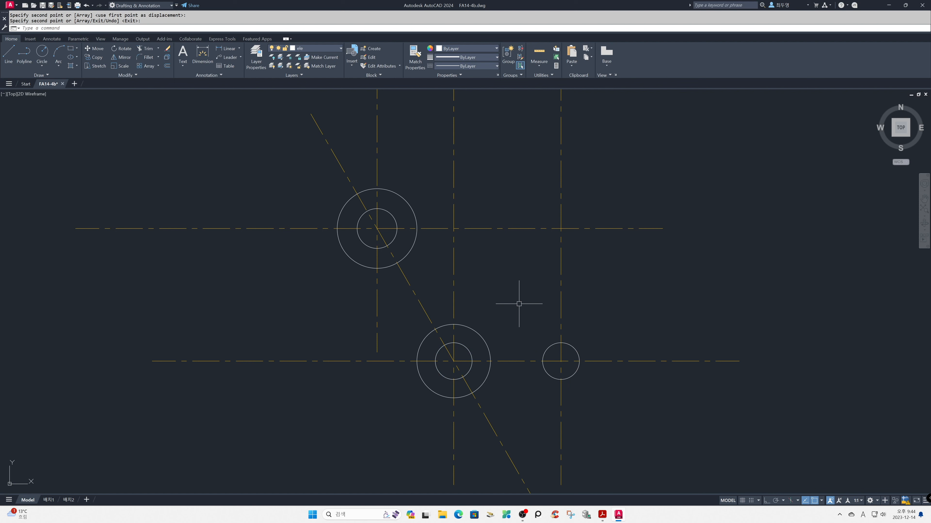
- Offset the lower horizontal centerline 12 to both sides, placing the offset lines on the current layer
{"action": "type", "text": "o"}
{"action": "key", "text": "Return"}
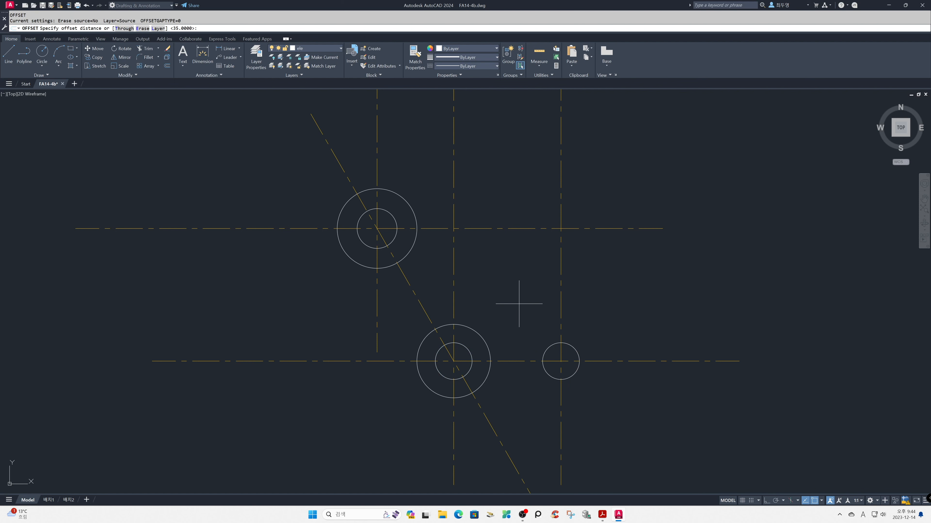
{"action": "key", "text": "Return"}
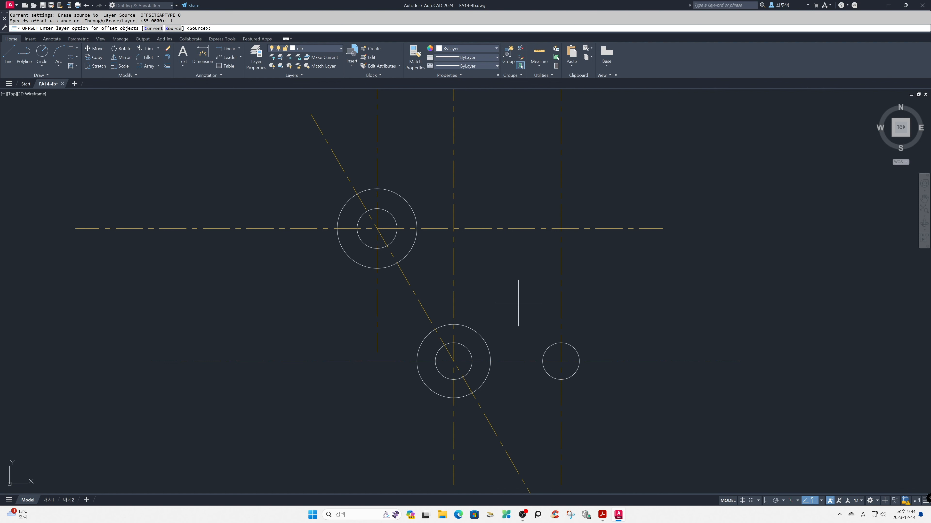
{"action": "key", "text": "Return"}
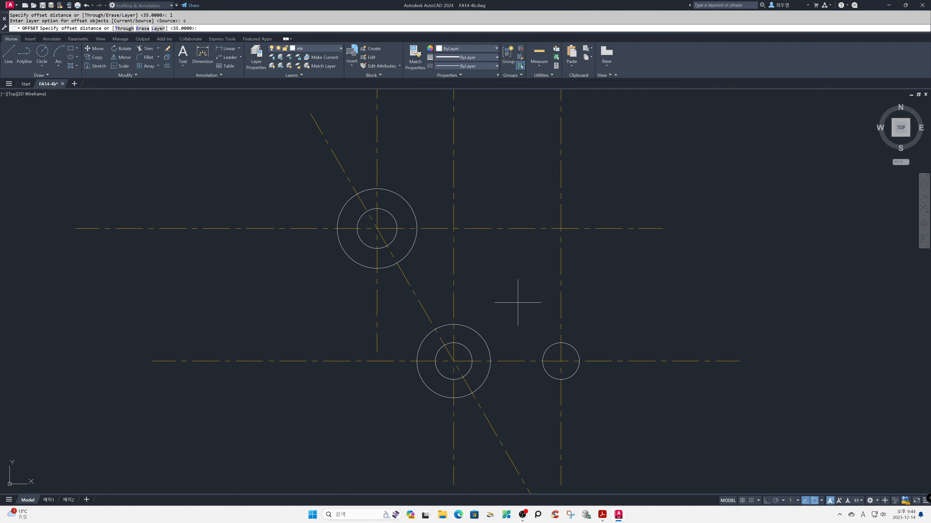
{"action": "key", "text": "Return"}
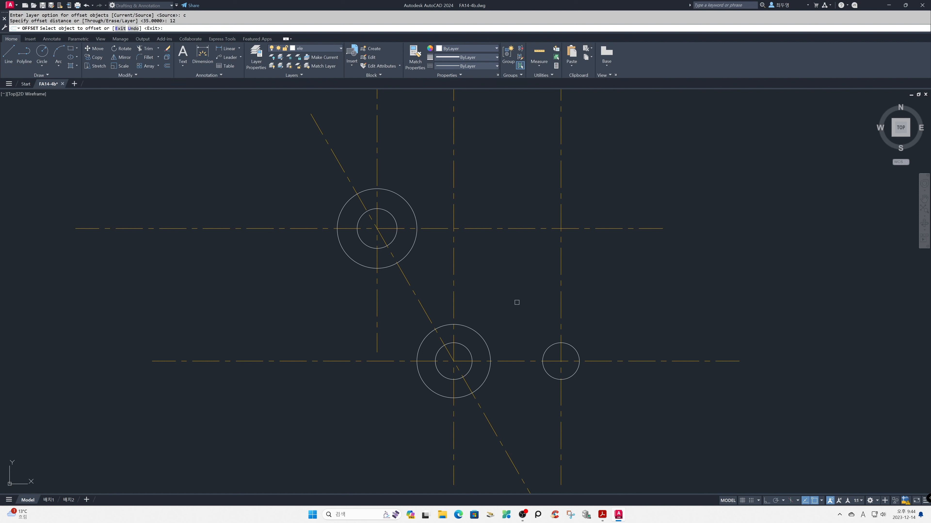
{"action": "left_click", "coordinate": [521, 361]}
{"action": "left_click", "coordinate": [521, 288]}
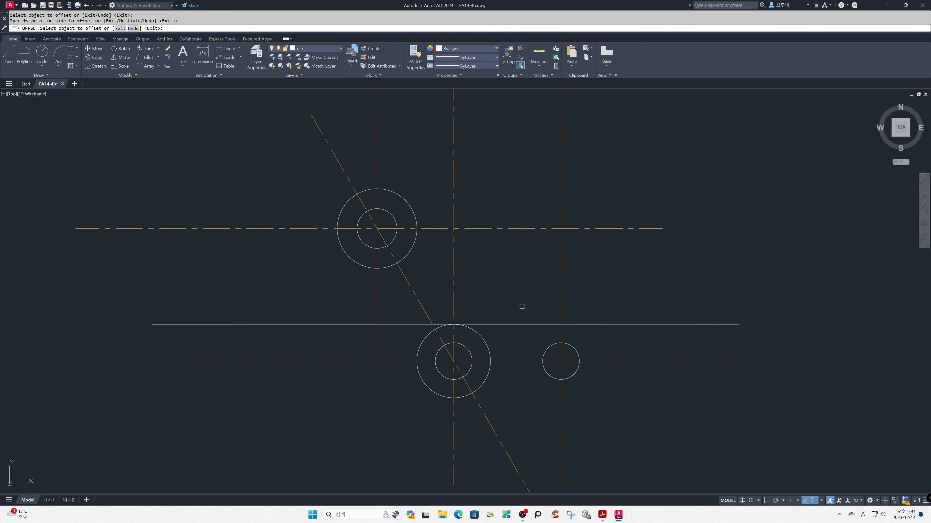
{"action": "left_click", "coordinate": [521, 362]}
{"action": "left_click", "coordinate": [523, 431]}
{"action": "key", "text": "Return"}
- Offset the rightmost vertical centerline 22 to the right for the arm's end edge
{"action": "key", "text": "Return"}
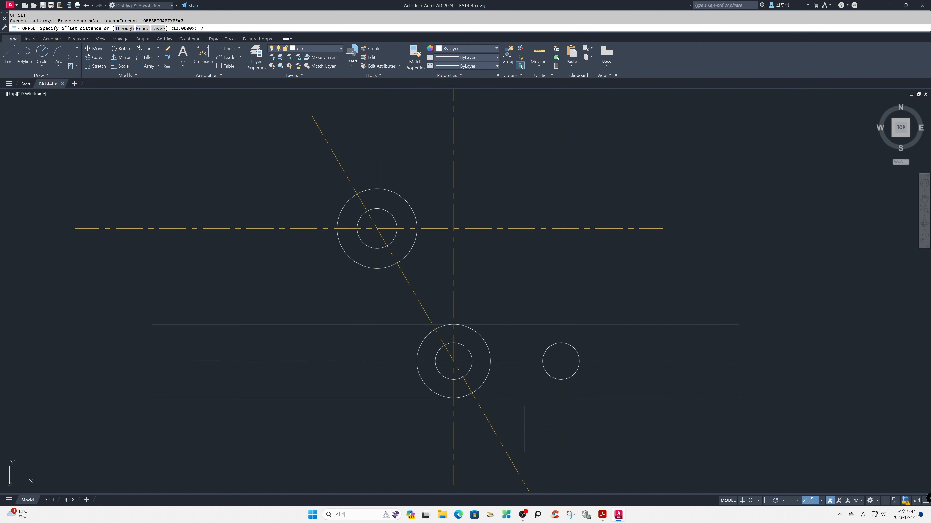
{"action": "type", "text": "22"}
{"action": "key", "text": "Return"}
{"action": "left_click", "coordinate": [561, 428]}
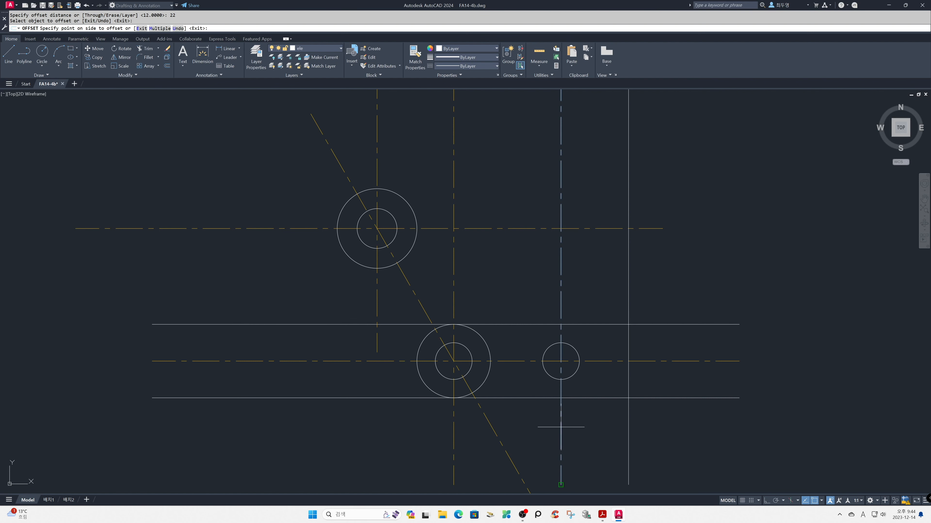
{"action": "left_click", "coordinate": [673, 442]}
{"action": "key", "text": "Return"}
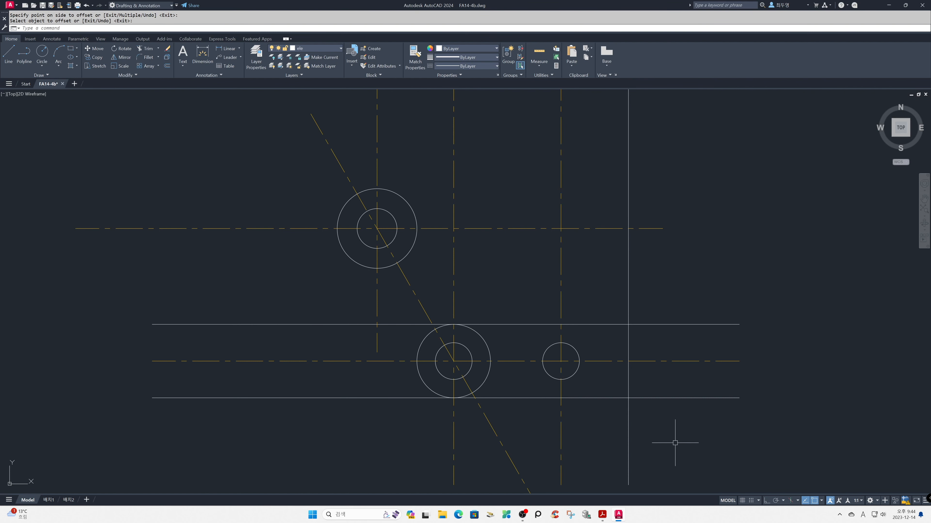
- With ortho on, draw horizontal lines rightward from the rightmost circle's bottom and top quadrants to beyond the end edge
{"action": "type", "text": "L"}
{"action": "key", "text": "Return"}
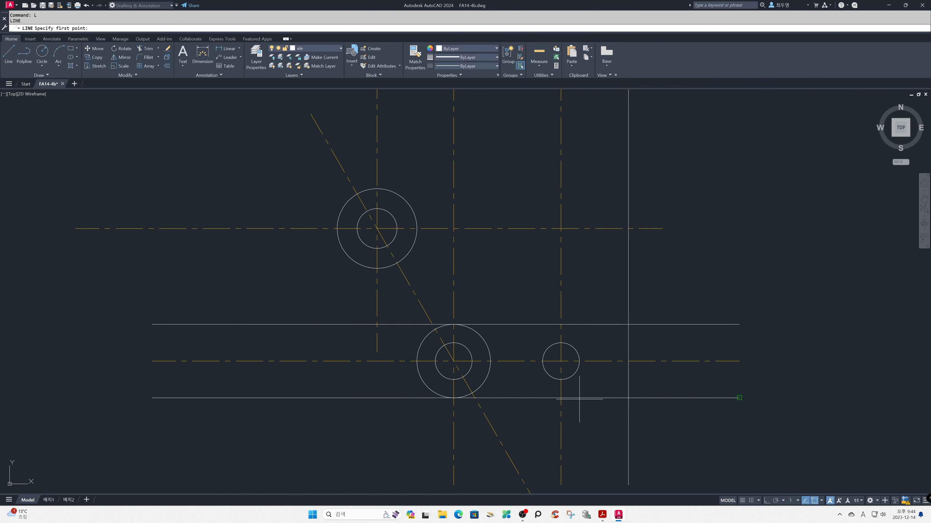
{"action": "left_click", "coordinate": [560, 380]}
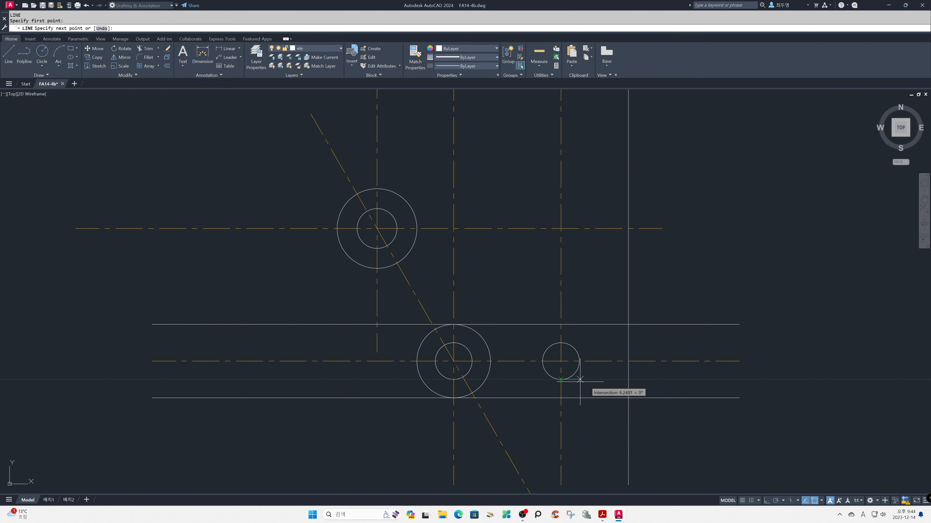
{"action": "key", "text": "F8"}
{"action": "left_click", "coordinate": [681, 380]}
{"action": "key", "text": "Return"}
{"action": "key", "text": "Return"}
{"action": "left_click", "coordinate": [561, 343]}
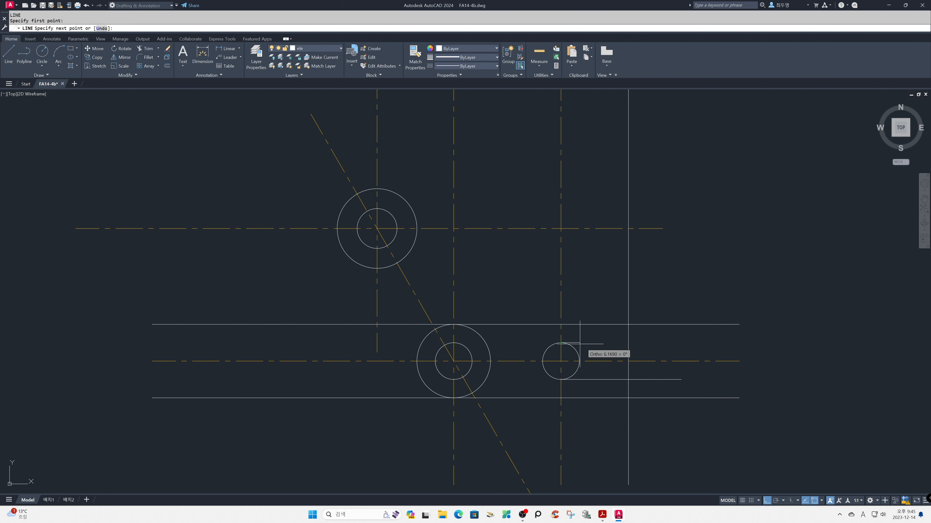
{"action": "left_click", "coordinate": [678, 347]}
{"action": "key", "text": "Return"}
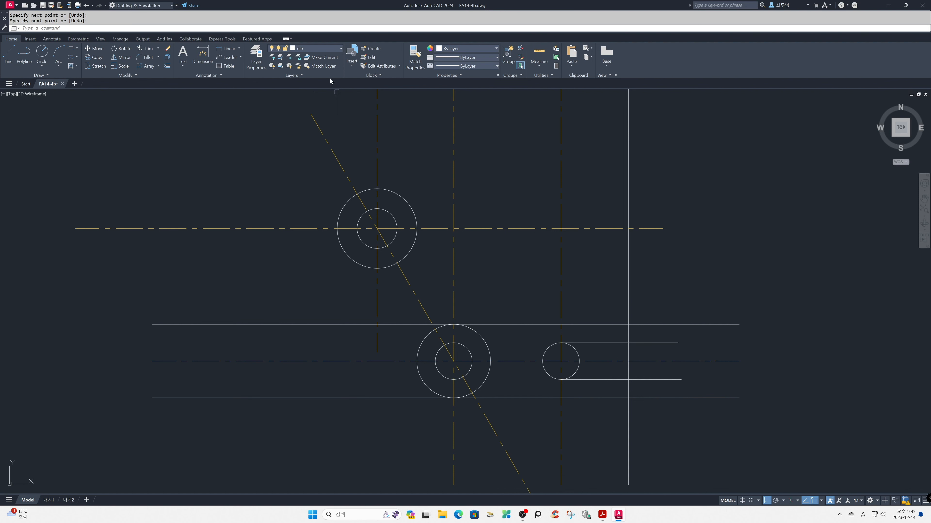
- Freeze the cen layer and fence-trim the offset lines, slot lines and rightmost circle into the open-slotted arm
{"action": "left_click", "coordinate": [326, 50]}
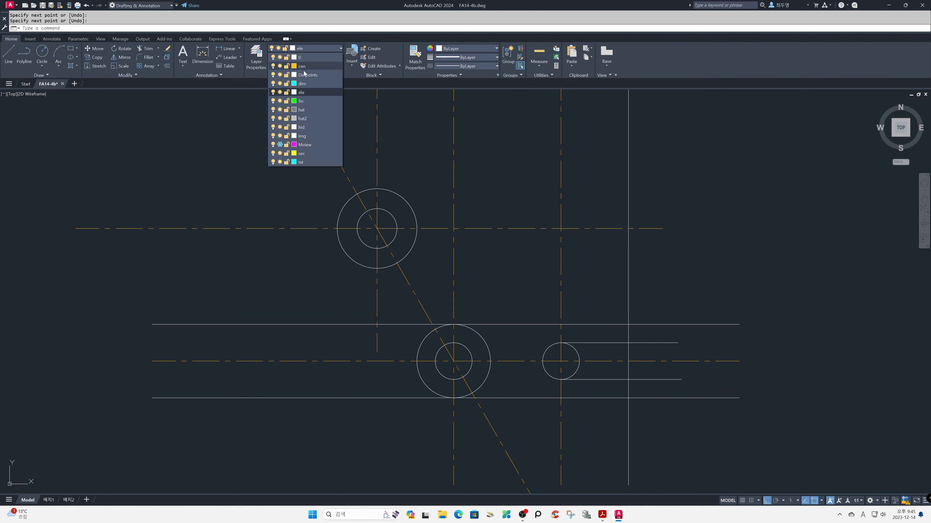
{"action": "left_click", "coordinate": [280, 67]}
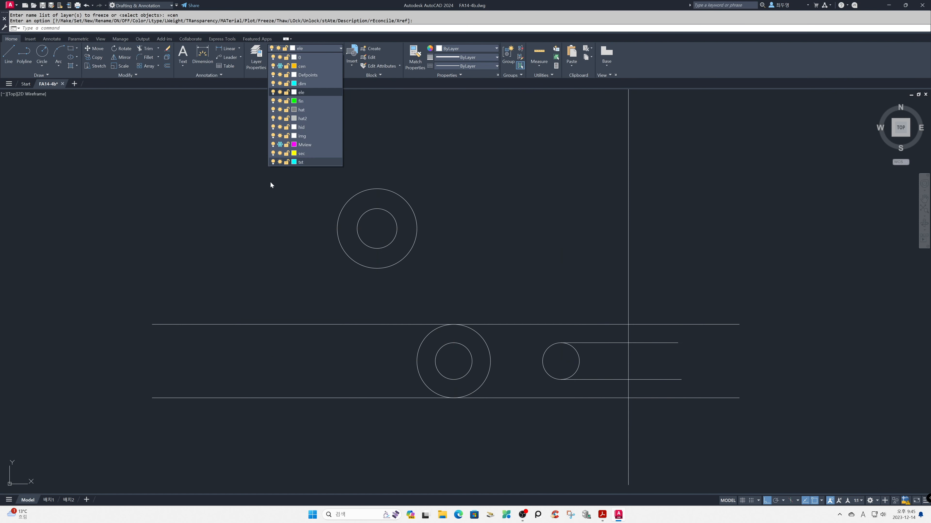
{"action": "type", "text": "tr"}
{"action": "key", "text": "space"}
{"action": "key", "text": "space"}
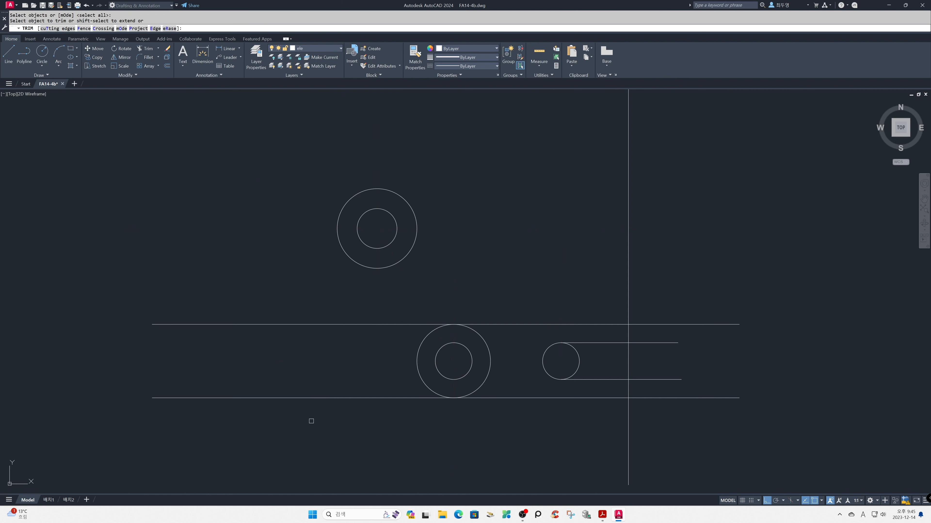
{"action": "type", "text": "f"}
{"action": "key", "text": "space"}
{"action": "left_click", "coordinate": [310, 419]}
{"action": "left_click", "coordinate": [426, 293]}
{"action": "left_click", "coordinate": [652, 298]}
{"action": "left_click", "coordinate": [657, 424]}
{"action": "left_click", "coordinate": [613, 427]}
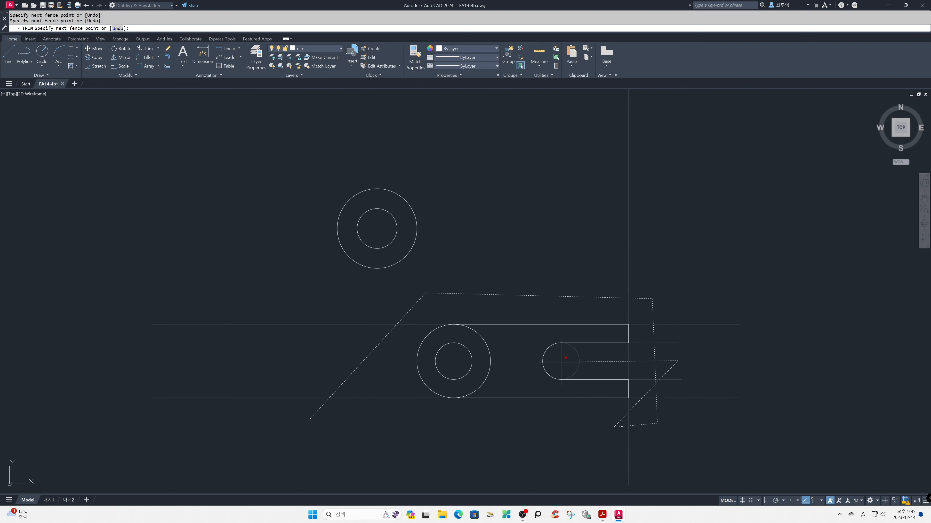
{"action": "key", "text": "space"}
{"action": "key", "text": "space"}
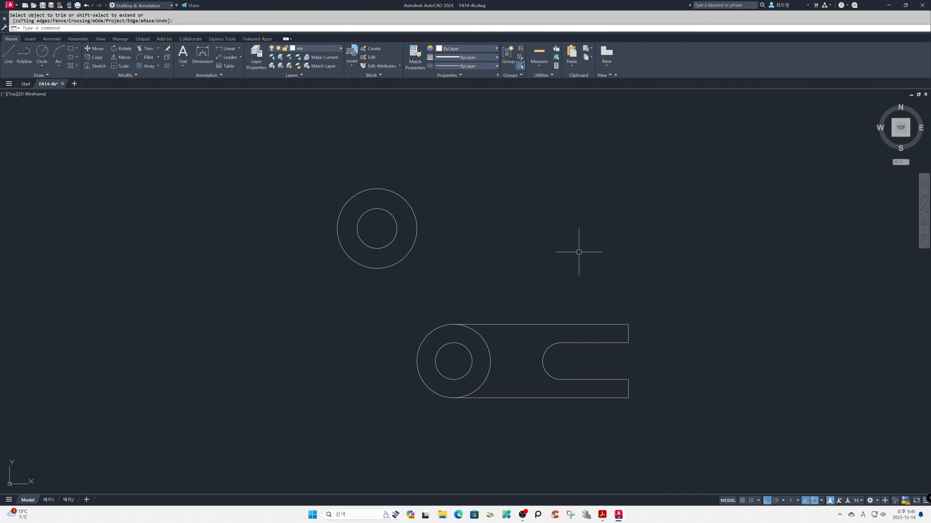
- Draw a radius 45 circle tangent to the slotted arm's upper edge and the right side of the upper outer circle
{"action": "type", "text": "c"}
{"action": "key", "text": "space"}
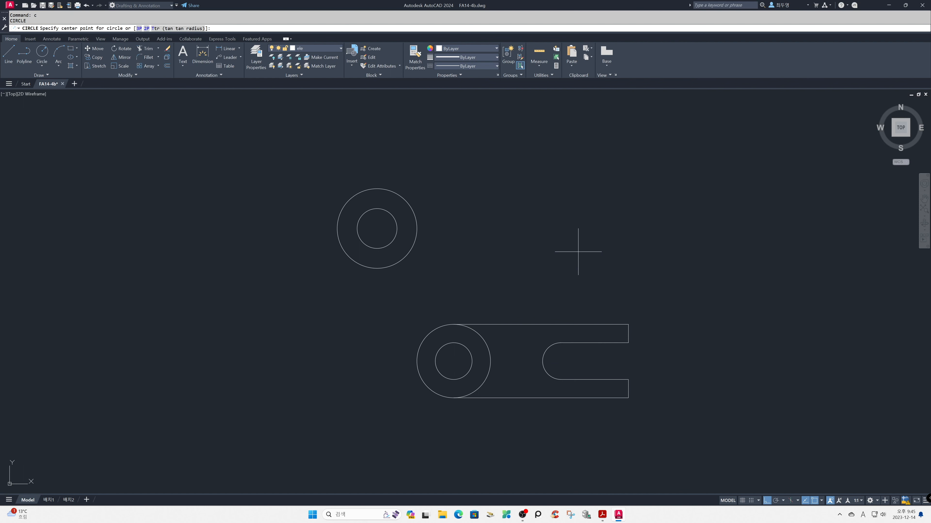
{"action": "key", "text": "space"}
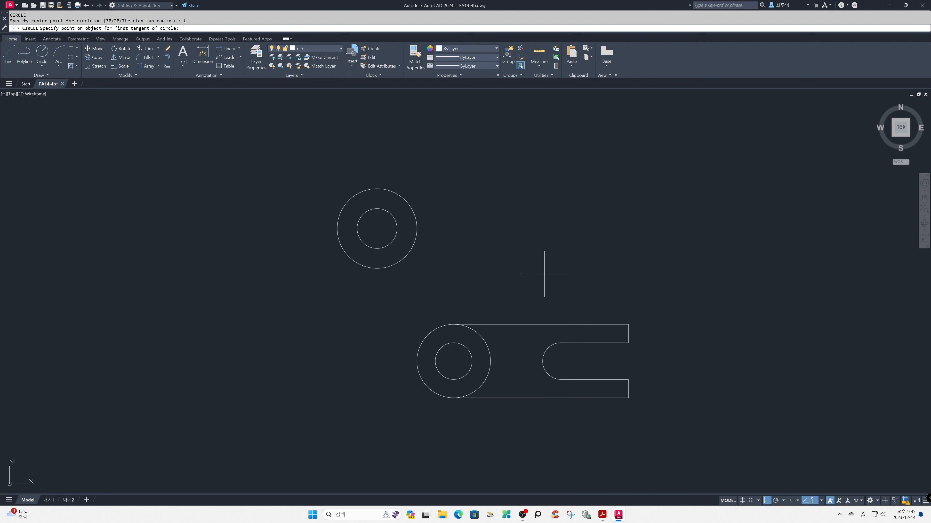
{"action": "left_click", "coordinate": [530, 323]}
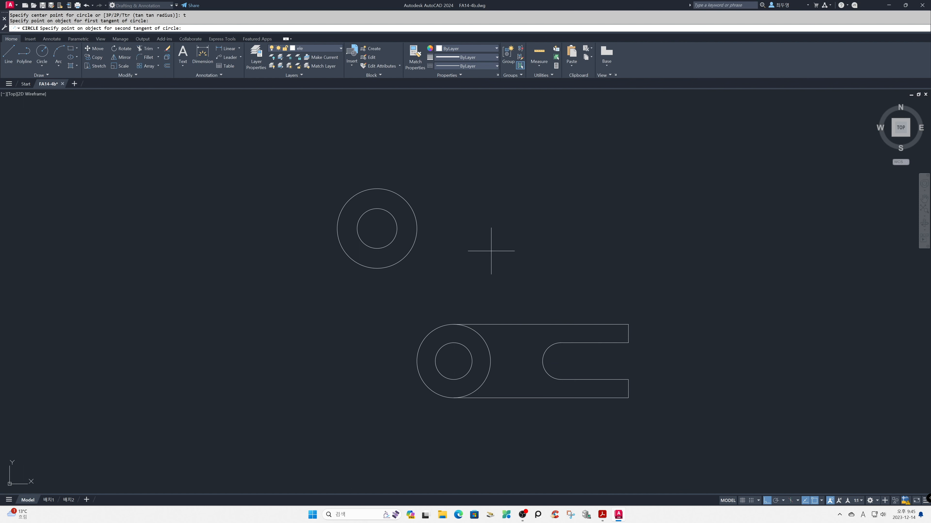
{"action": "left_click", "coordinate": [414, 208]}
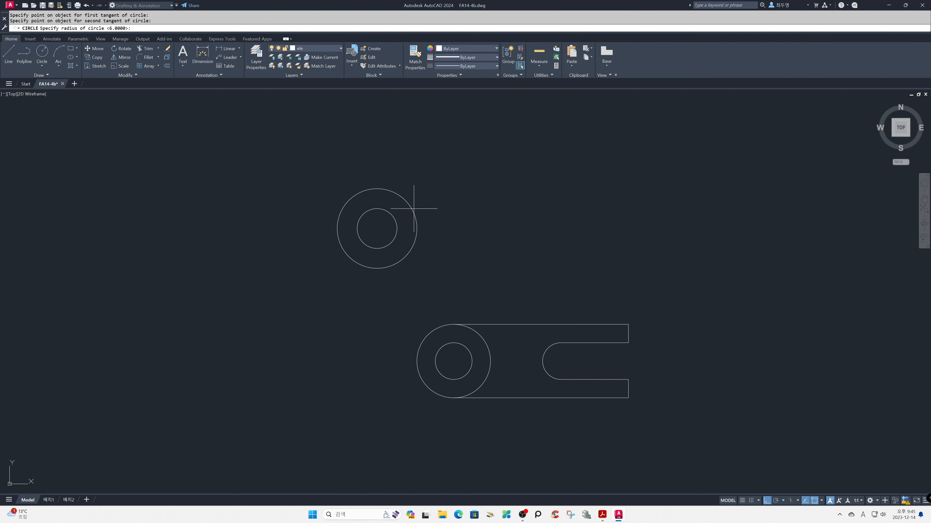
{"action": "type", "text": "45"}
{"action": "key", "text": "Return"}
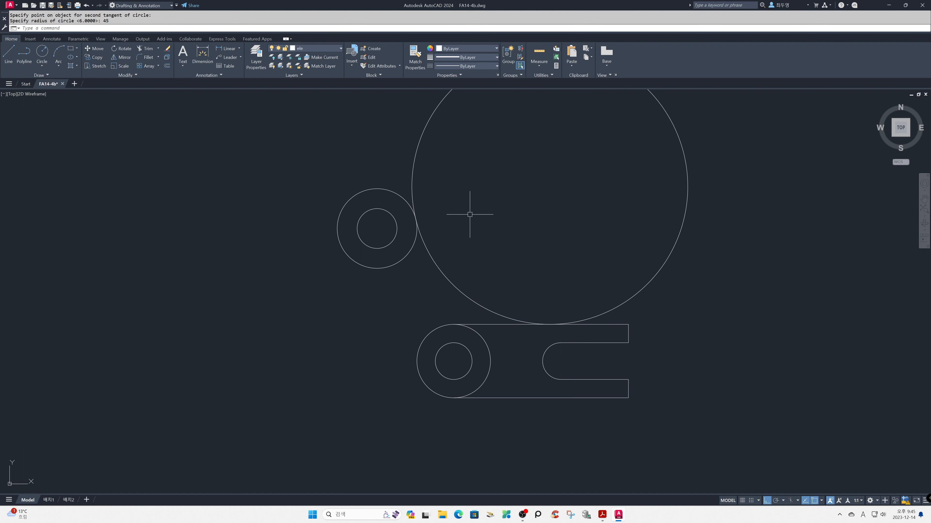
- Draw a radius 80 circle tangent to the lower-left sides of the upper and lower outer circles
{"action": "key", "text": "space"}
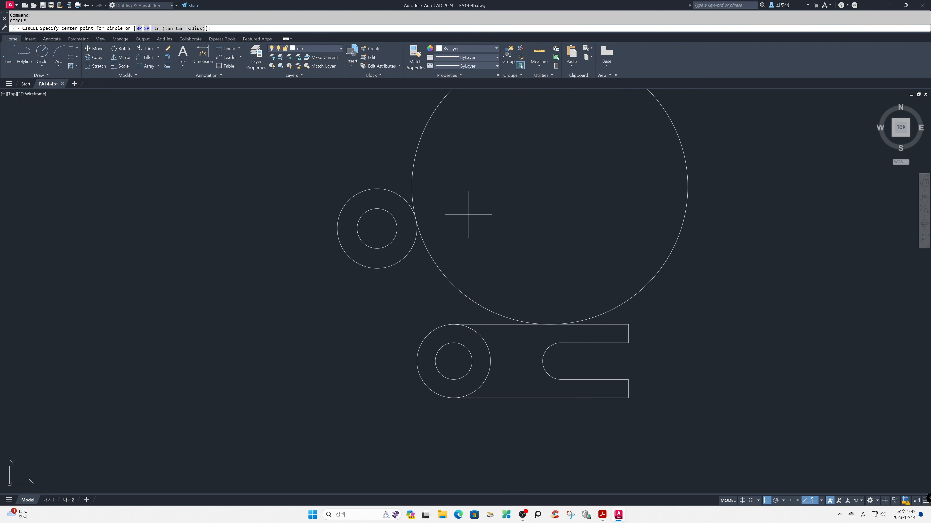
{"action": "key", "text": "Return"}
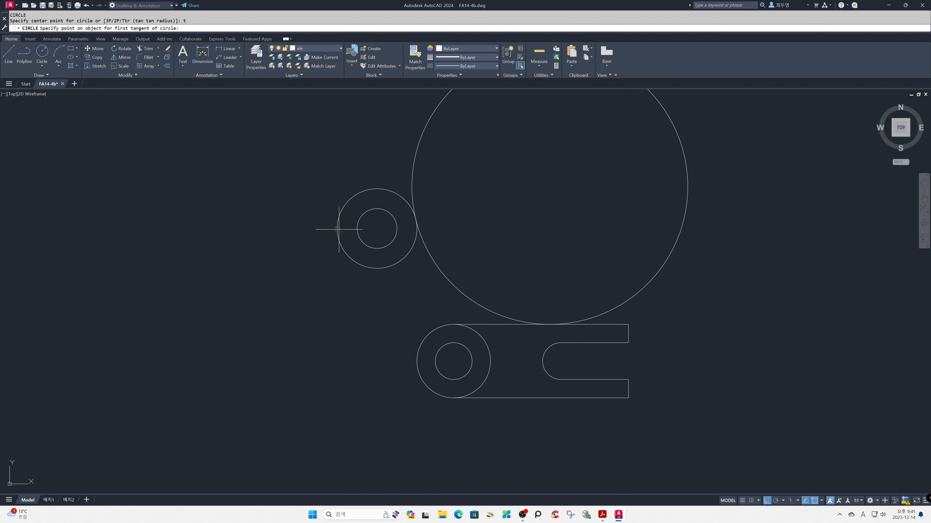
{"action": "left_click", "coordinate": [337, 239]}
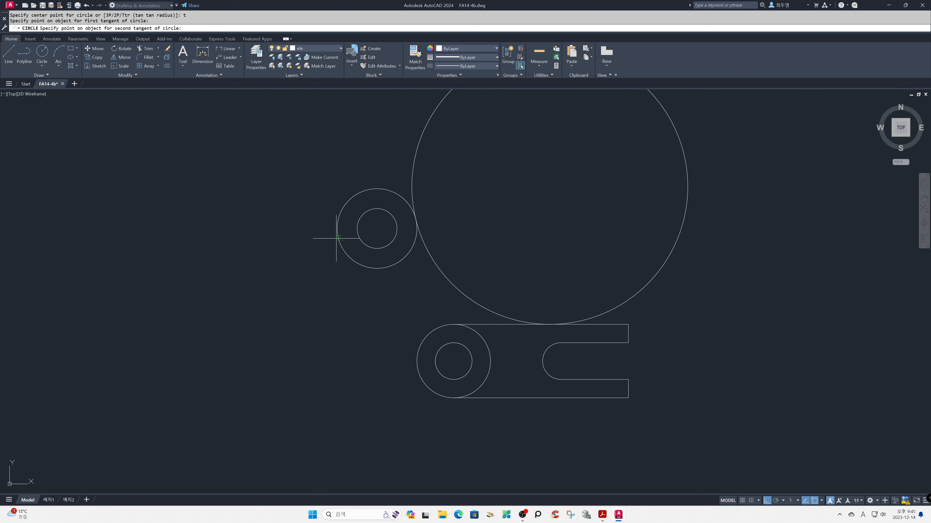
{"action": "left_click", "coordinate": [431, 391]}
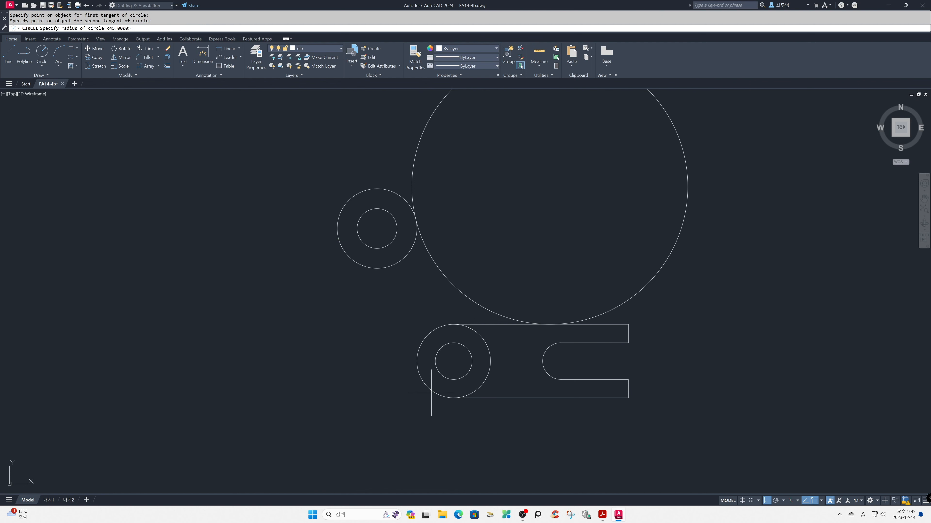
{"action": "type", "text": "80"}
{"action": "key", "text": "Return"}
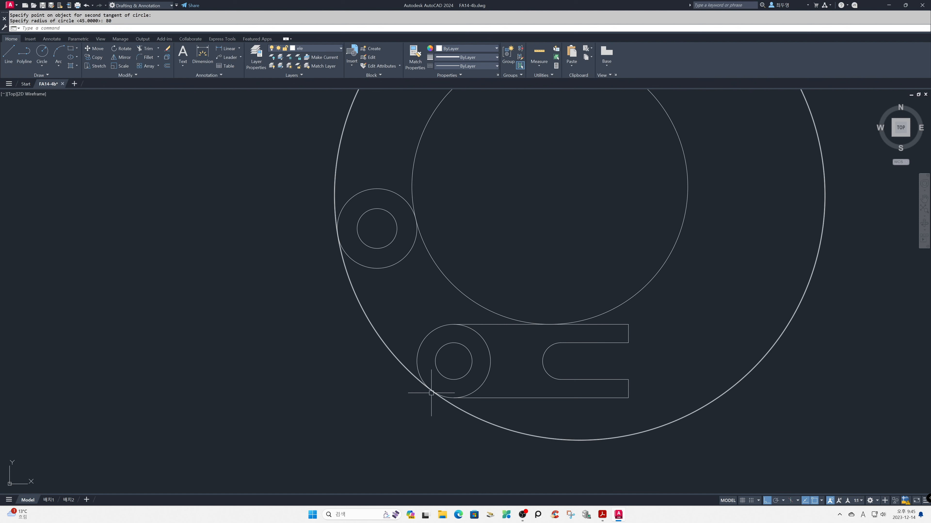
- Trim the two tangent circles to connecting arcs and remove the excess arm upper edge and the upper outer circle's inner portion
{"action": "scroll", "coordinate": [485, 308], "scroll_direction": "down", "scroll_amount": 2}
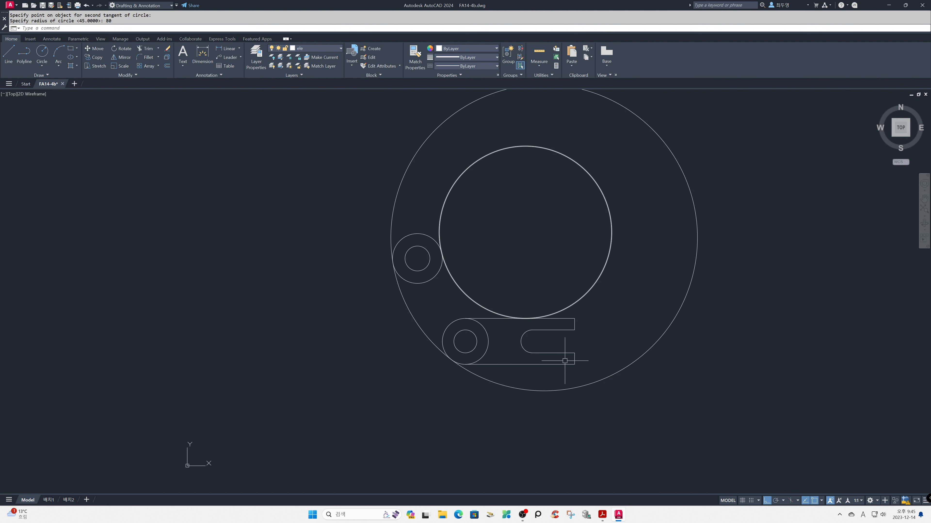
{"action": "middle_click_drag", "start_coordinate": [681, 422], "coordinate": [659, 441]}
{"action": "type", "text": "tr"}
{"action": "key", "text": "Return"}
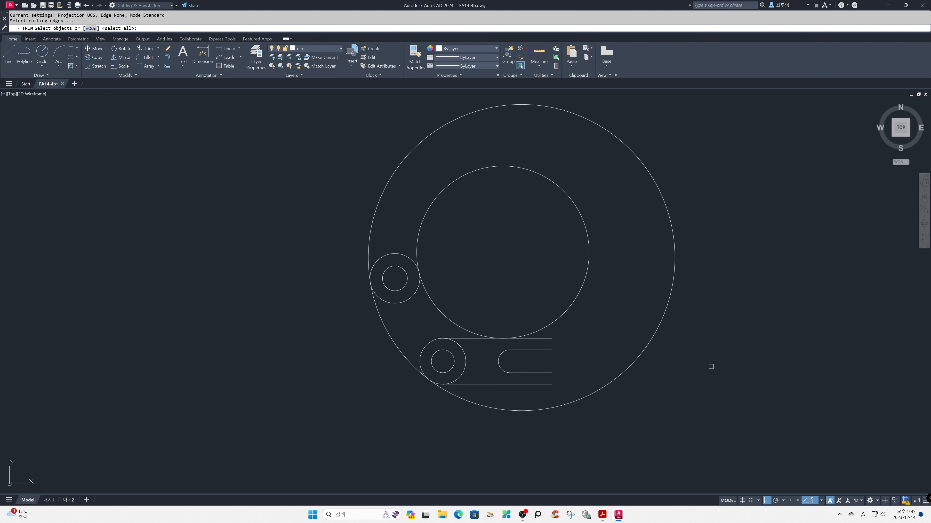
{"action": "key", "text": "Return"}
{"action": "left_click", "coordinate": [710, 354]}
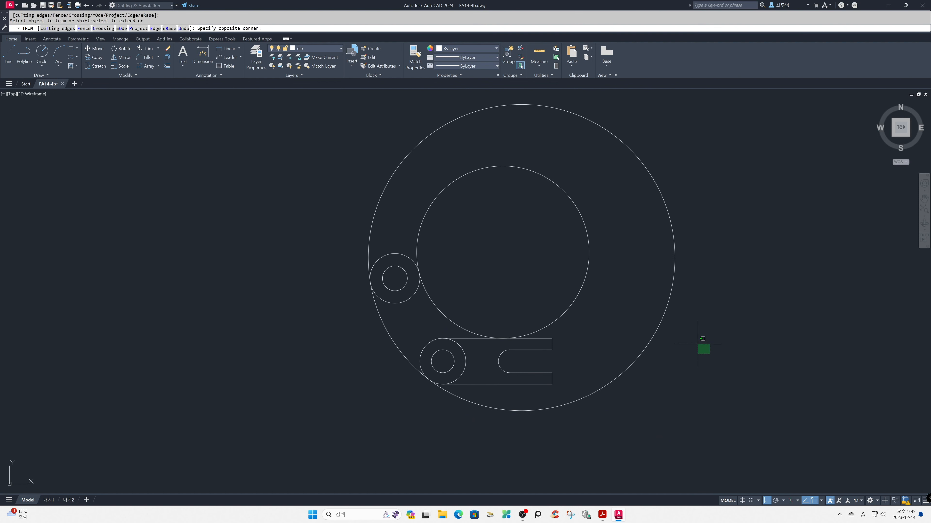
{"action": "left_click", "coordinate": [579, 275]}
{"action": "left_click", "coordinate": [502, 352]}
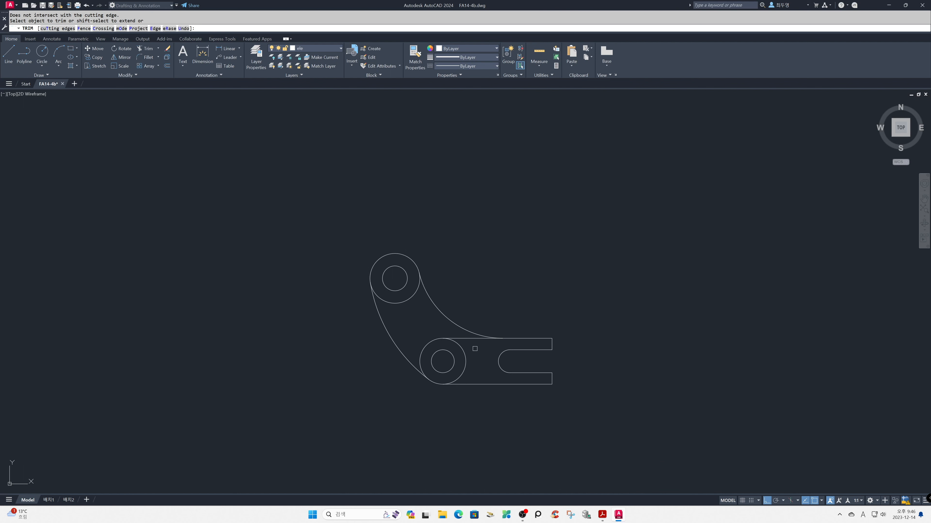
{"action": "left_click", "coordinate": [465, 340]}
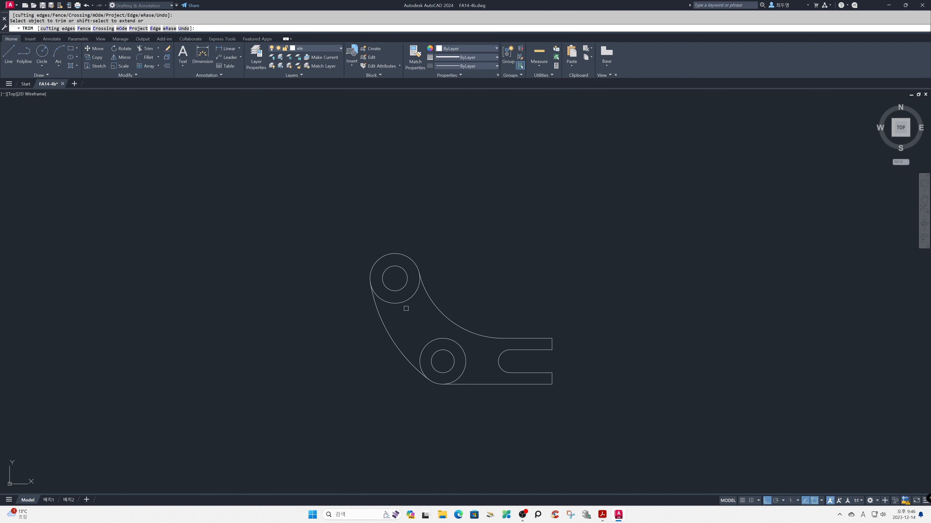
{"action": "key", "text": "Return"}
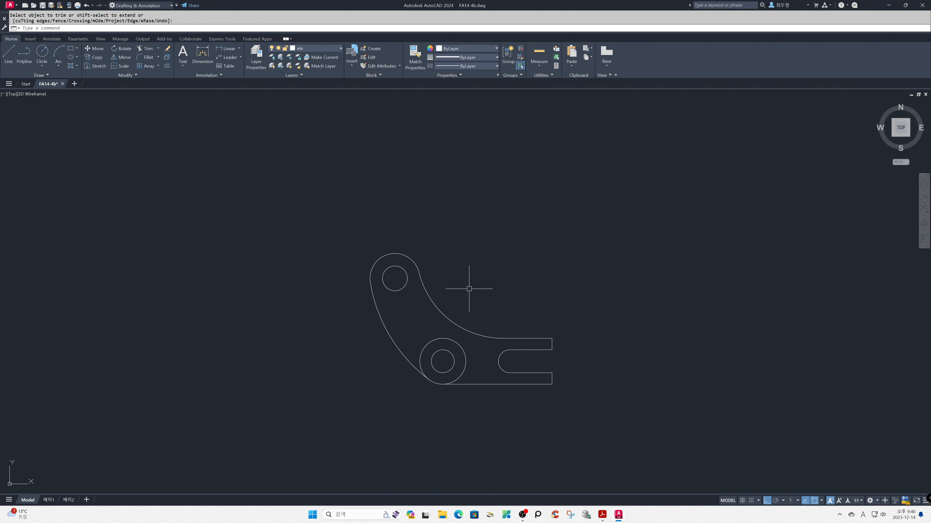
- Draw a radius 20 circle concentric with the upper hole
{"action": "type", "text": "c"}
{"action": "key", "text": "Return"}
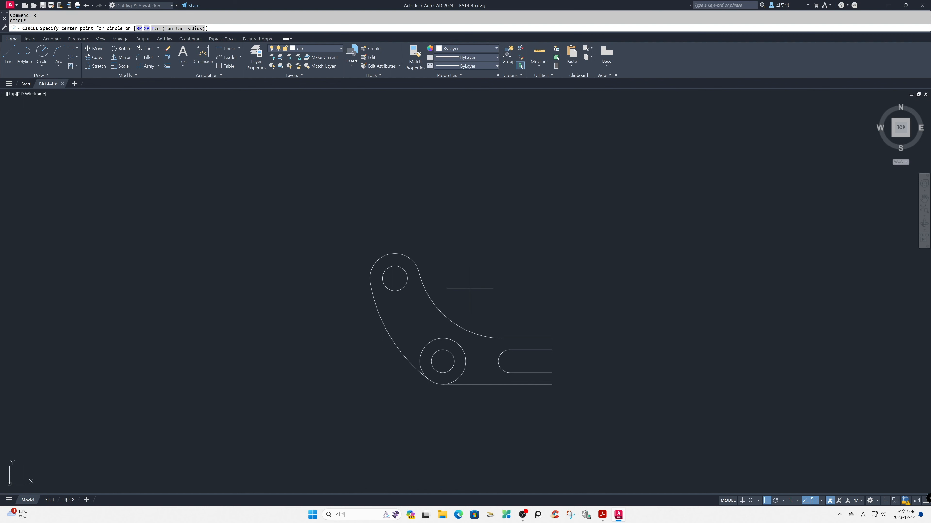
{"action": "right_click", "coordinate": [470, 288], "text": "shift"}
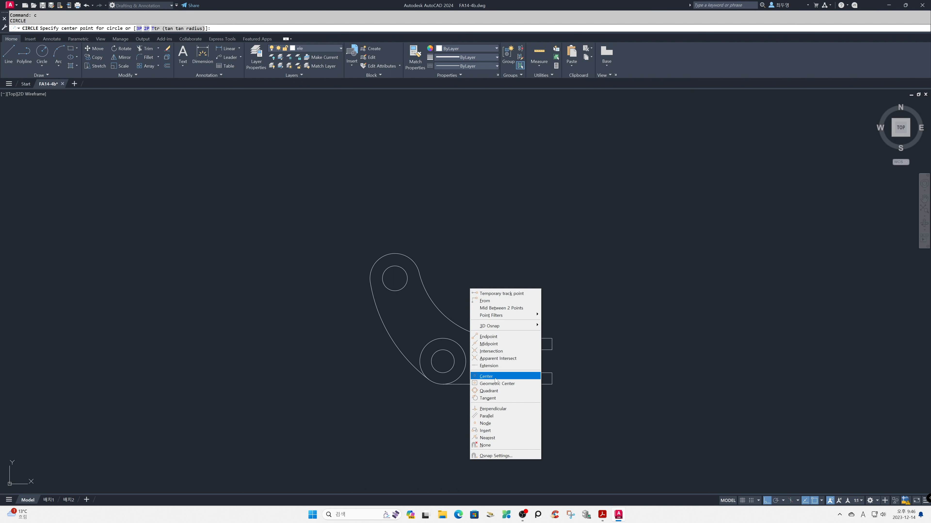
{"action": "left_click", "coordinate": [486, 376]}
{"action": "left_click", "coordinate": [407, 289]}
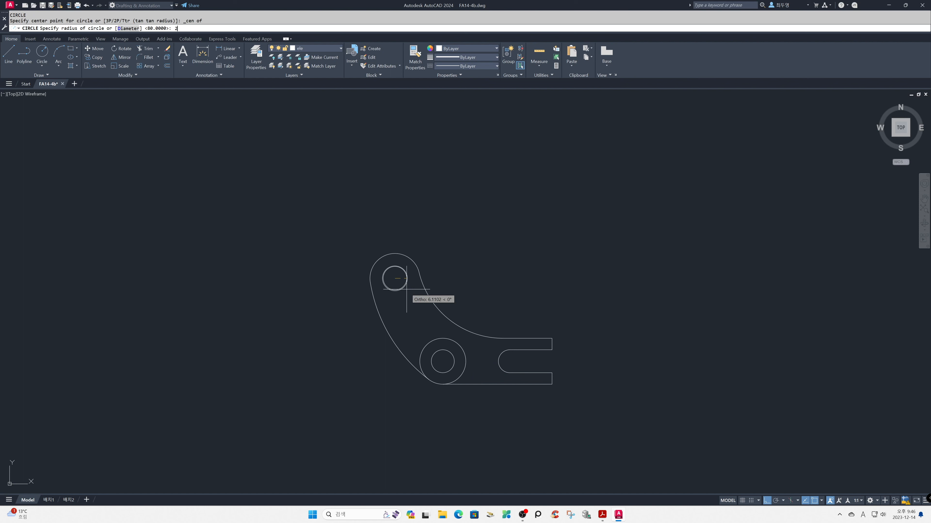
{"action": "key", "text": "Return"}
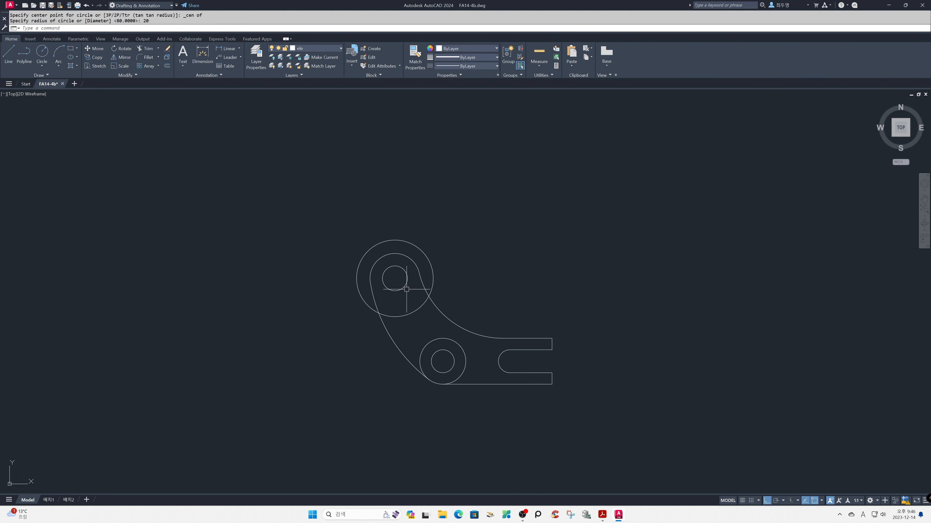
- Trim the radius 20 circle outside the outline, keeping only the arc that crosses the curved arm below the upper hole
{"action": "type", "text": "tr"}
{"action": "key", "text": "Return"}
{"action": "key", "text": "Return"}
{"action": "left_click_drag", "start_coordinate": [466, 283], "coordinate": [430, 271]}
{"action": "key", "text": "Return"}
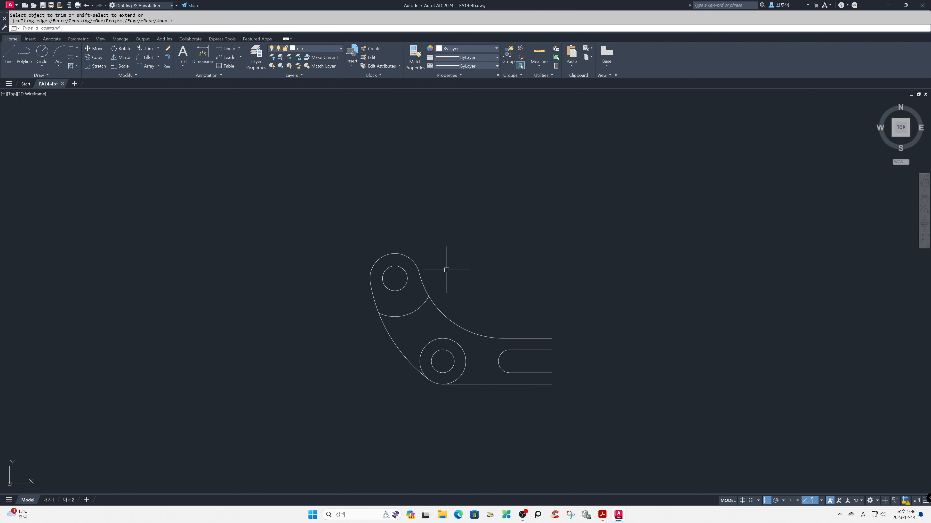
- Thaw the cen layer and trim the lower horizontal and vertical centerlines back to the lower outer circle
{"action": "left_click", "coordinate": [325, 50]}
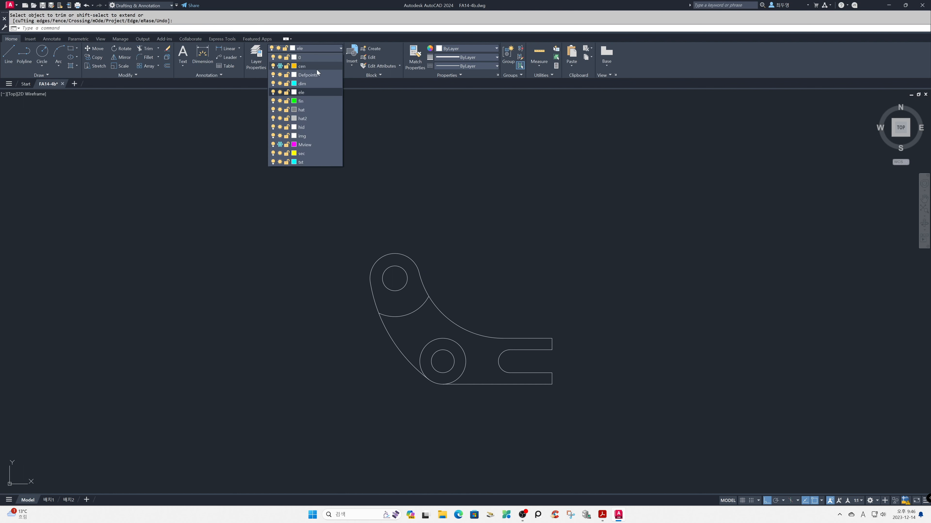
{"action": "left_click", "coordinate": [280, 66]}
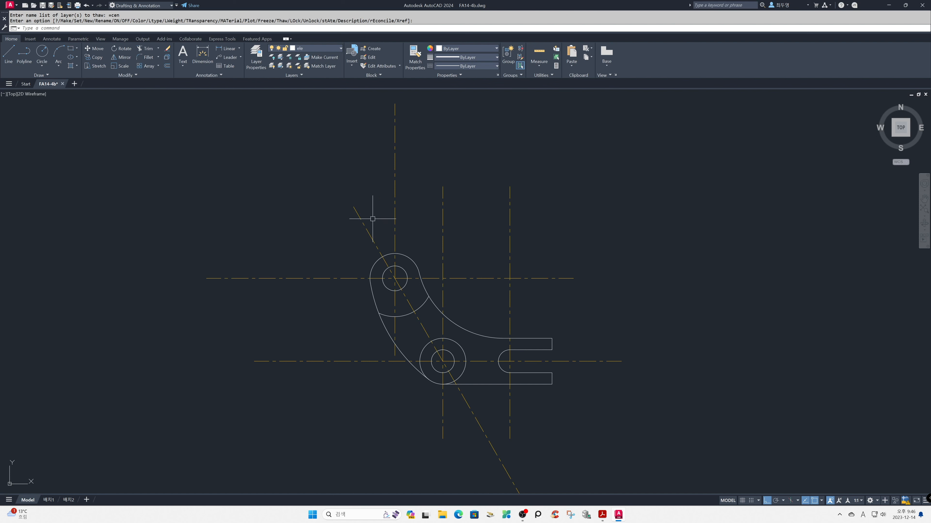
{"action": "type", "text": "tr"}
{"action": "key", "text": "Return"}
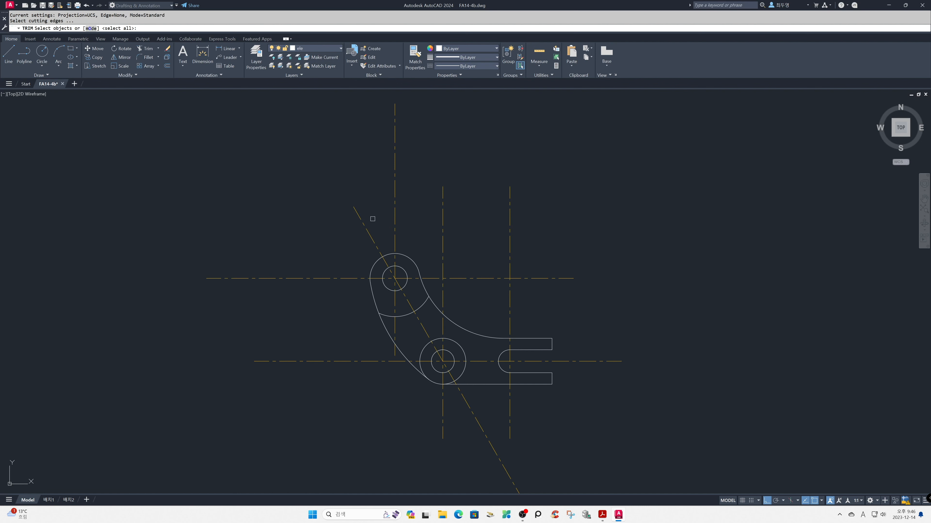
{"action": "left_click", "coordinate": [458, 339]}
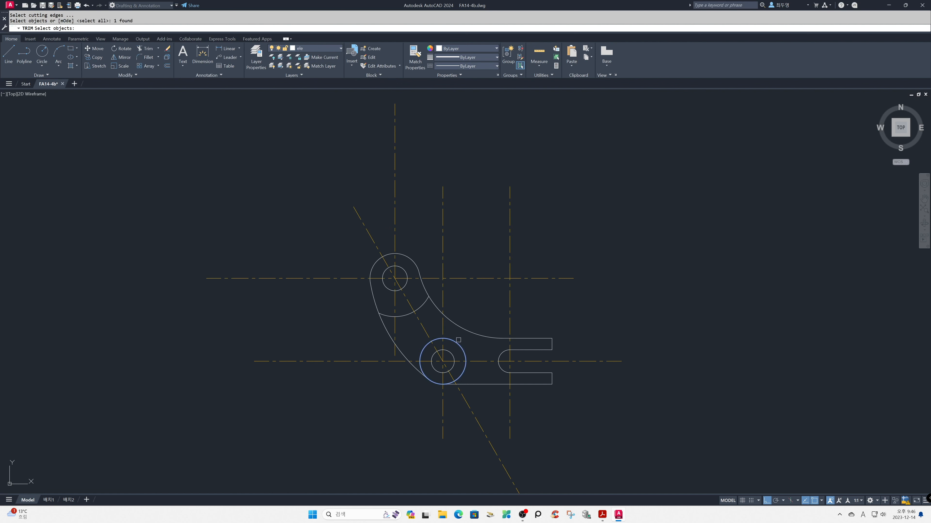
{"action": "key", "text": "Return"}
{"action": "left_click", "coordinate": [399, 362]}
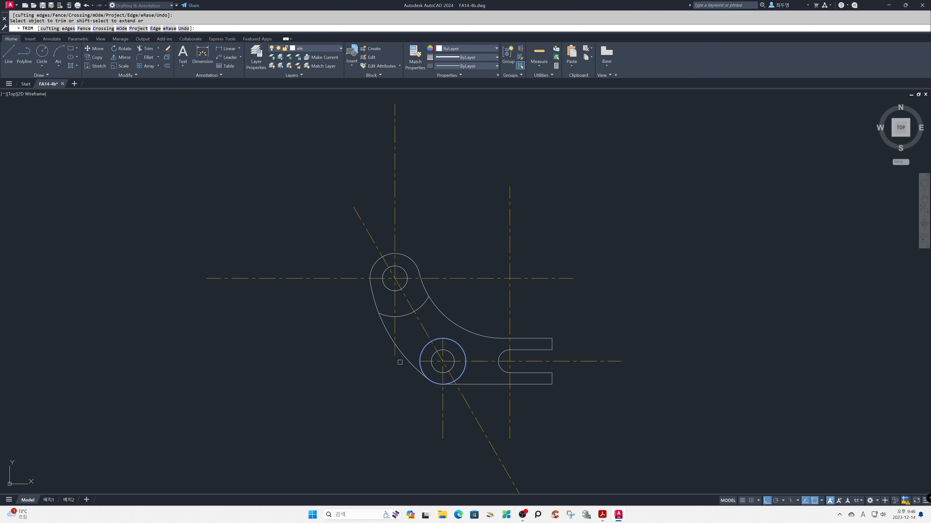
{"action": "left_click", "coordinate": [440, 400]}
{"action": "left_click", "coordinate": [483, 362]}
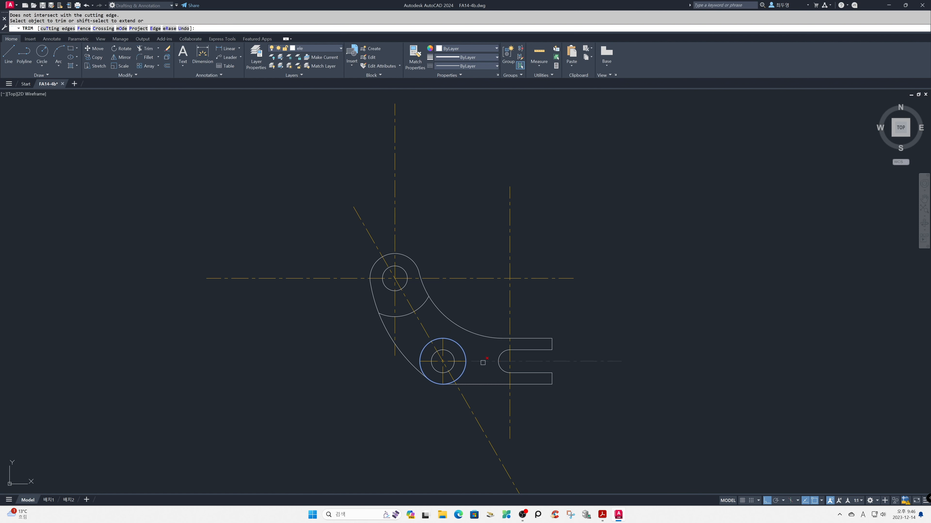
{"action": "key", "text": "Return"}
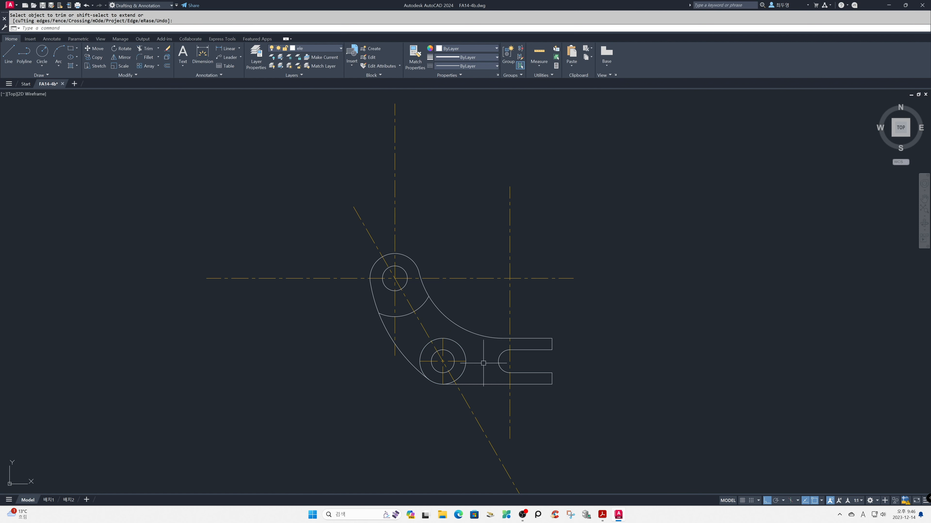
- Trim the slot's vertical centerline back to the upper and lower edges of the slotted arm
{"action": "key", "text": "Return"}
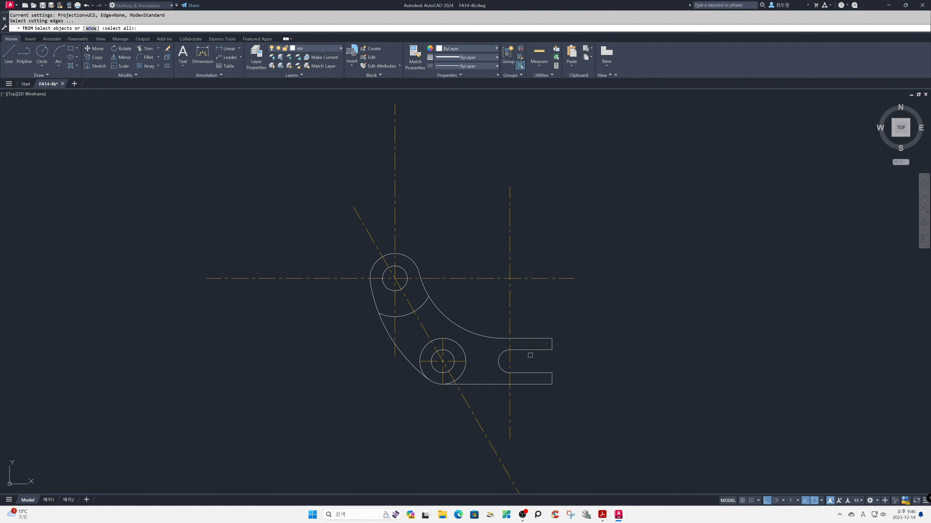
{"action": "left_click", "coordinate": [528, 339]}
{"action": "left_click", "coordinate": [525, 384]}
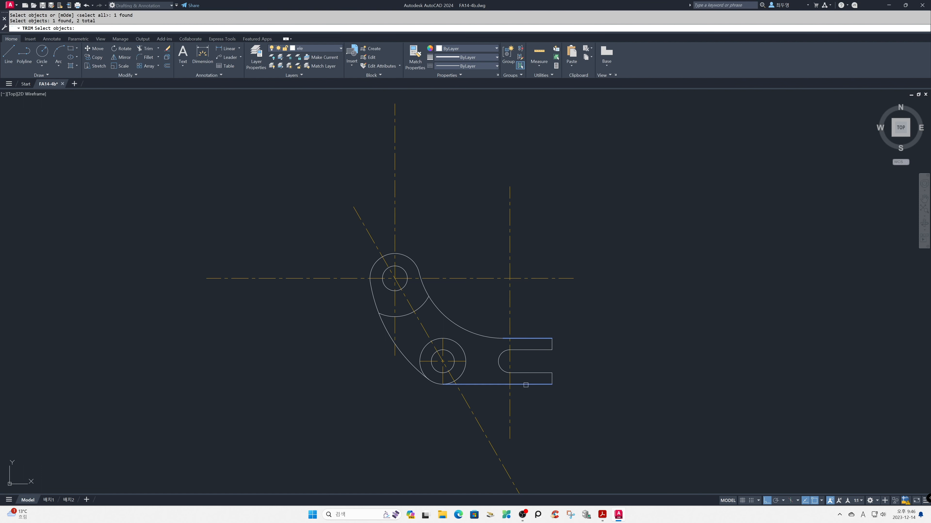
{"action": "key", "text": "Return"}
{"action": "left_click", "coordinate": [510, 396]}
{"action": "left_click", "coordinate": [509, 330]}
{"action": "key", "text": "Return"}
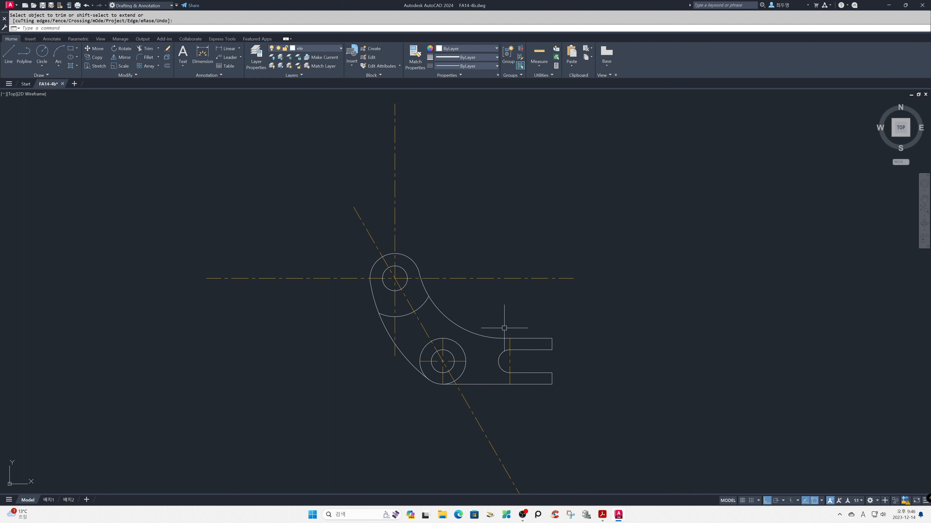
- Draw a helper circle centered on the upper hole and passing through the top of the outer arc
{"action": "type", "text": "c"}
{"action": "key", "text": "Return"}
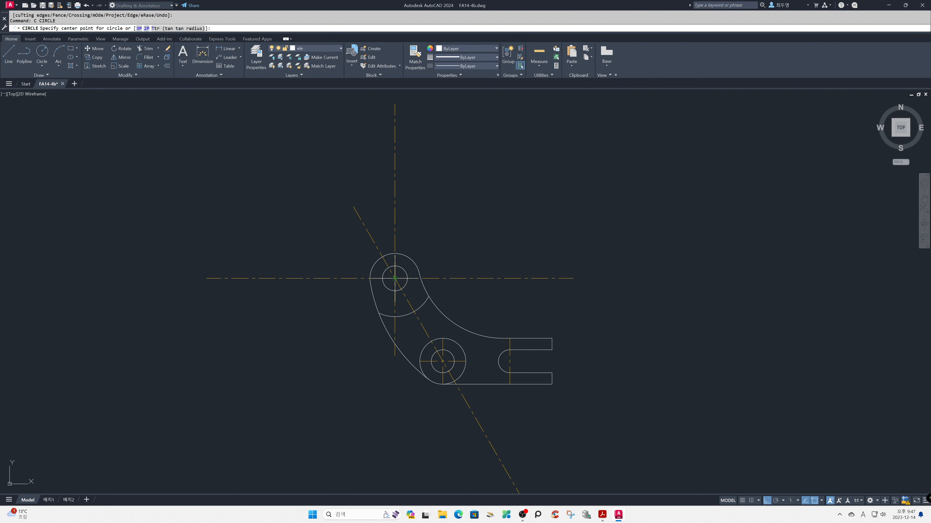
{"action": "left_click", "coordinate": [391, 270]}
{"action": "left_click", "coordinate": [395, 253]}
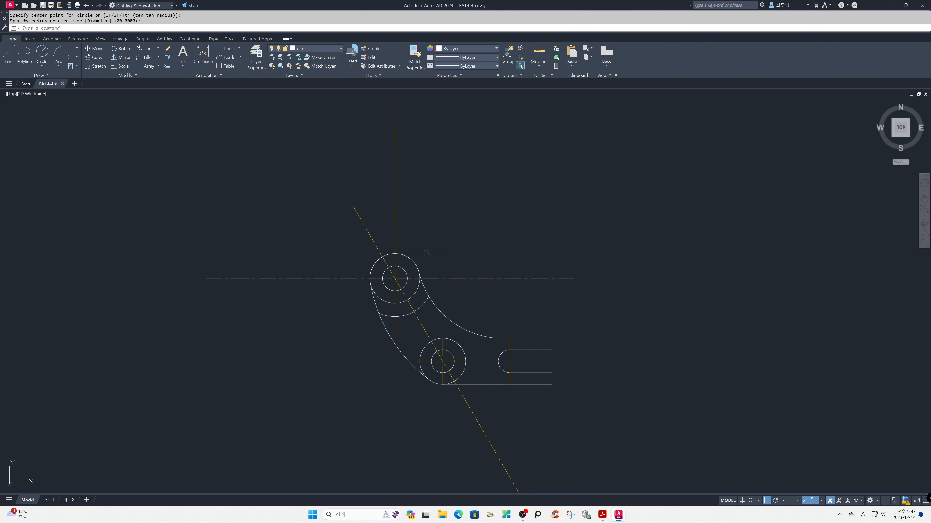
- Trim the upper horizontal and vertical centerlines back to the helper circle around the upper hole
{"action": "type", "text": "tr"}
{"action": "key", "text": "Return"}
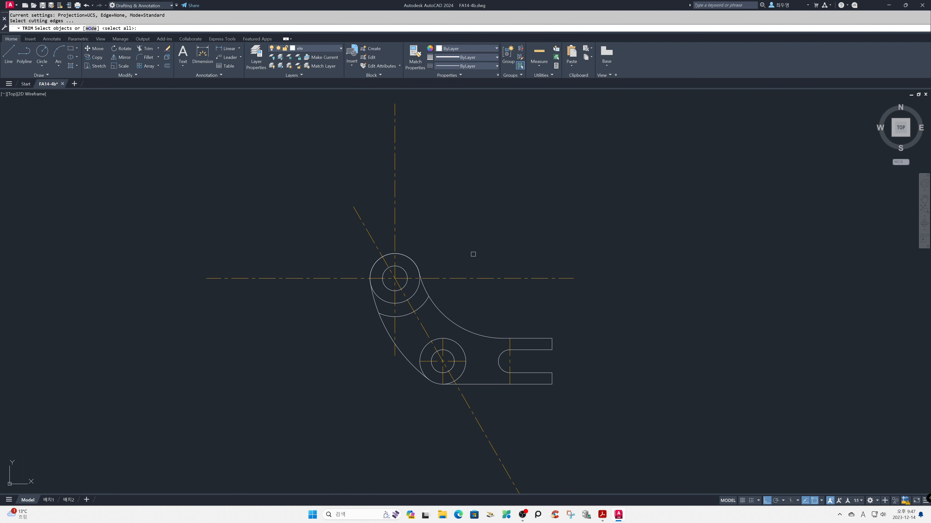
{"action": "left_click", "coordinate": [438, 278]}
{"action": "left_click", "coordinate": [396, 240]}
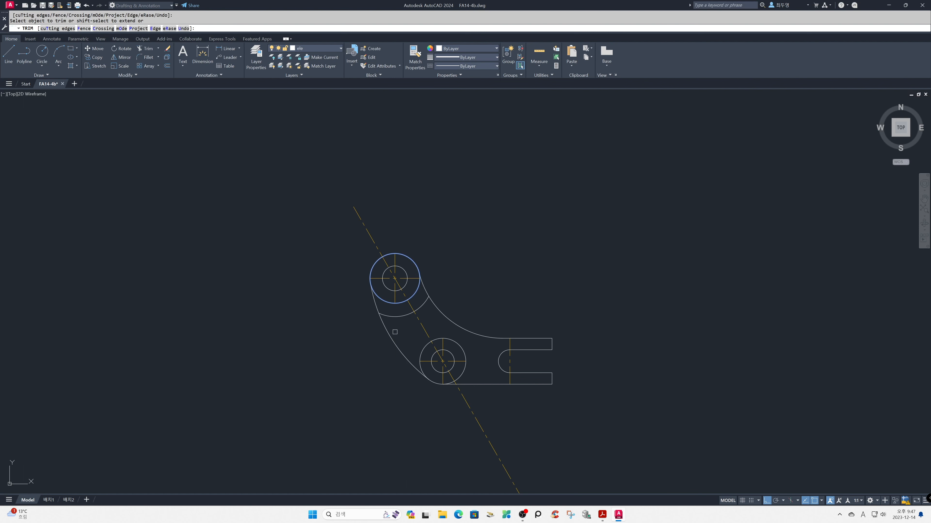
{"action": "key", "text": "Return"}
- Erase the helper circle around the upper hole
{"action": "type", "text": "e"}
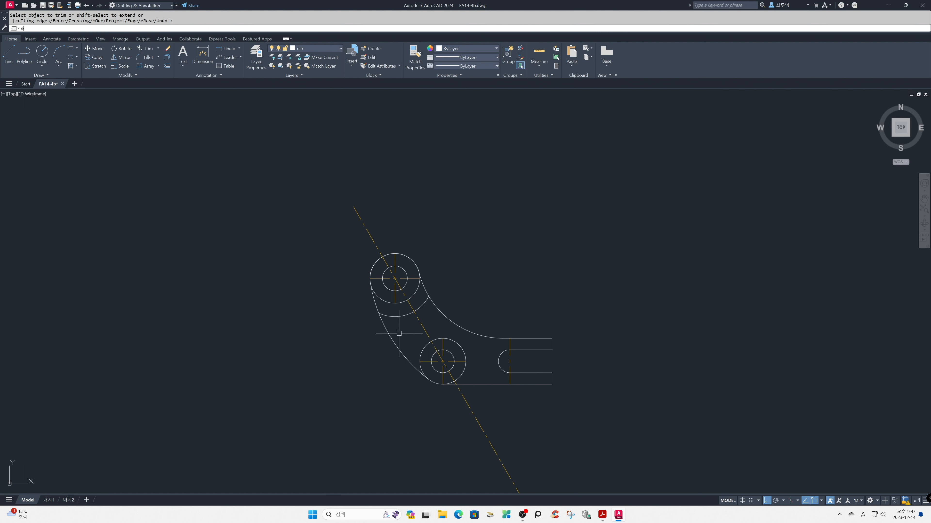
{"action": "key", "text": "Return"}
{"action": "left_click", "coordinate": [387, 303]}
{"action": "key", "text": "Return"}
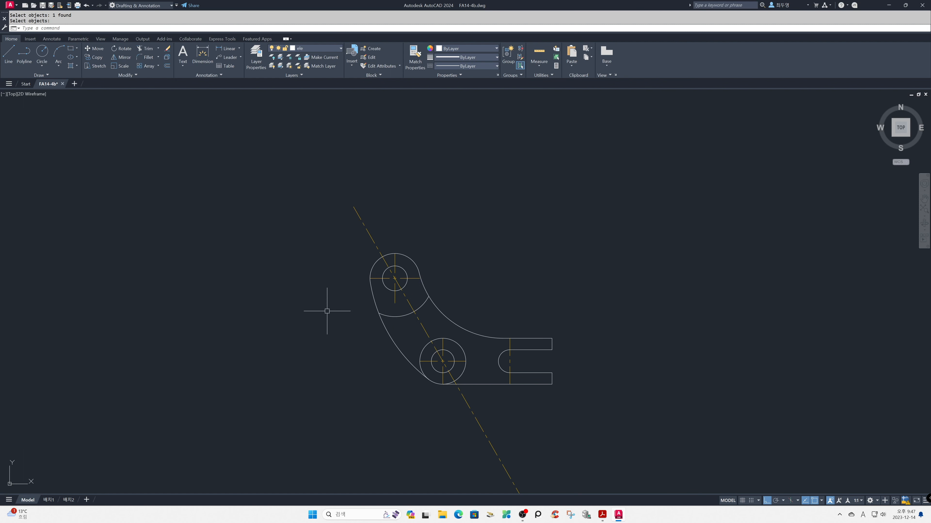
- Trim both outer ends of the inclined centerline back to the part outline
{"action": "type", "text": "tr"}
{"action": "key", "text": "Return"}
{"action": "left_click", "coordinate": [369, 234]}
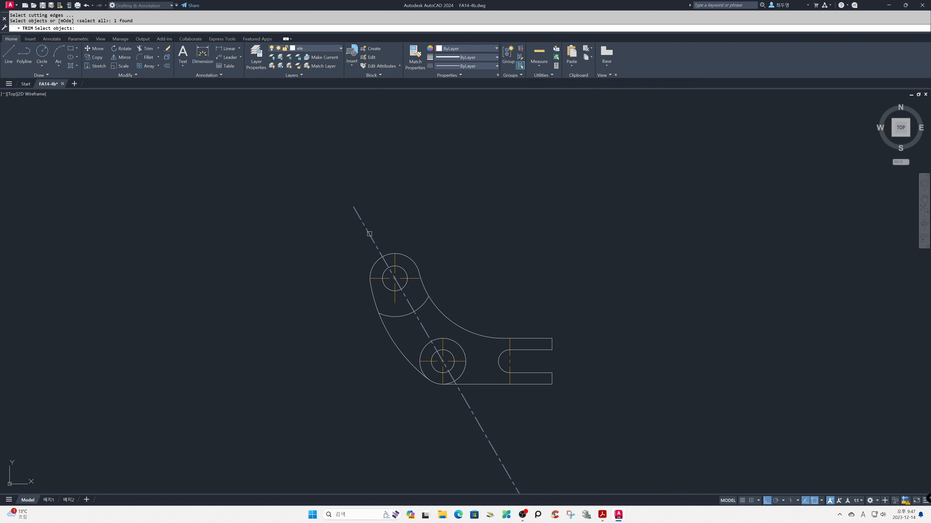
{"action": "key", "text": "Return"}
{"action": "left_click", "coordinate": [372, 239]}
{"action": "left_click", "coordinate": [468, 405]}
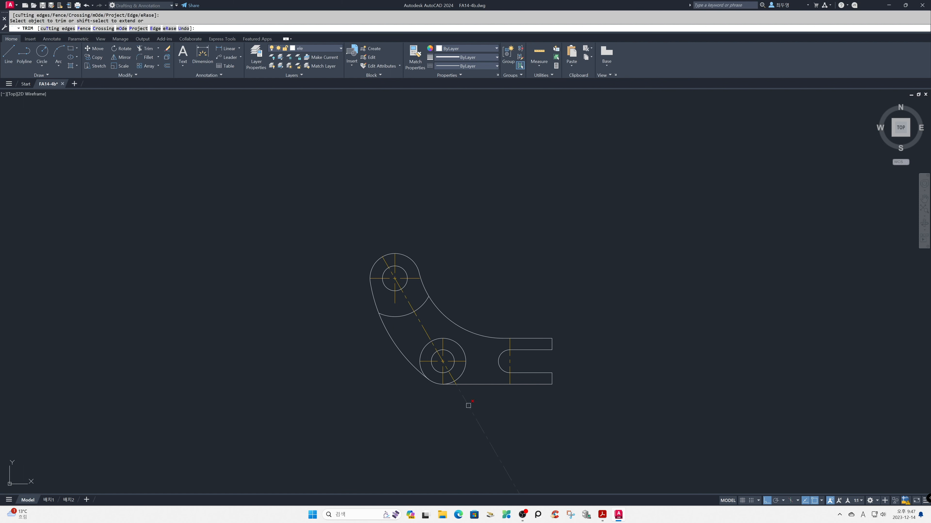
{"action": "key", "text": "Return"}
- Stretch the lower horizontal centerline from the left connecting arc to the open end of the slotted arm
{"action": "scroll", "coordinate": [457, 359], "scroll_direction": "up", "scroll_amount": 2}
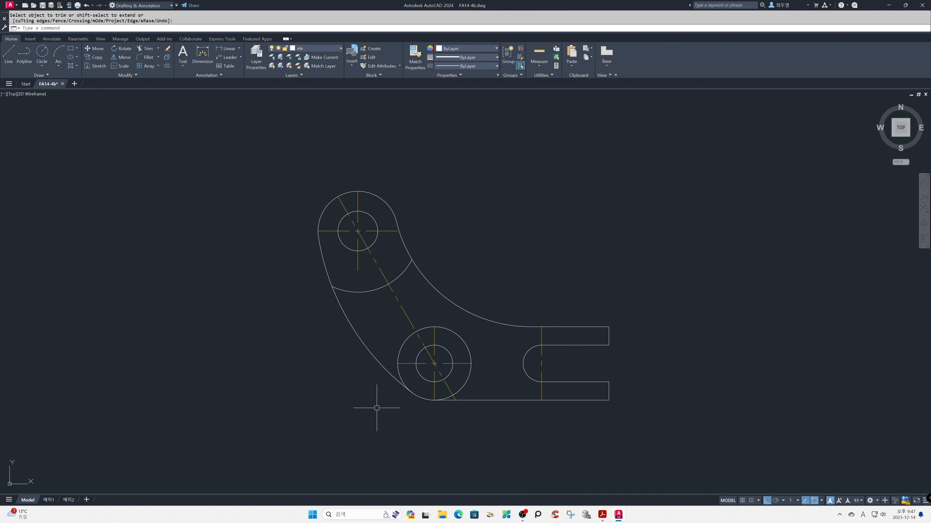
{"action": "left_click", "coordinate": [410, 364]}
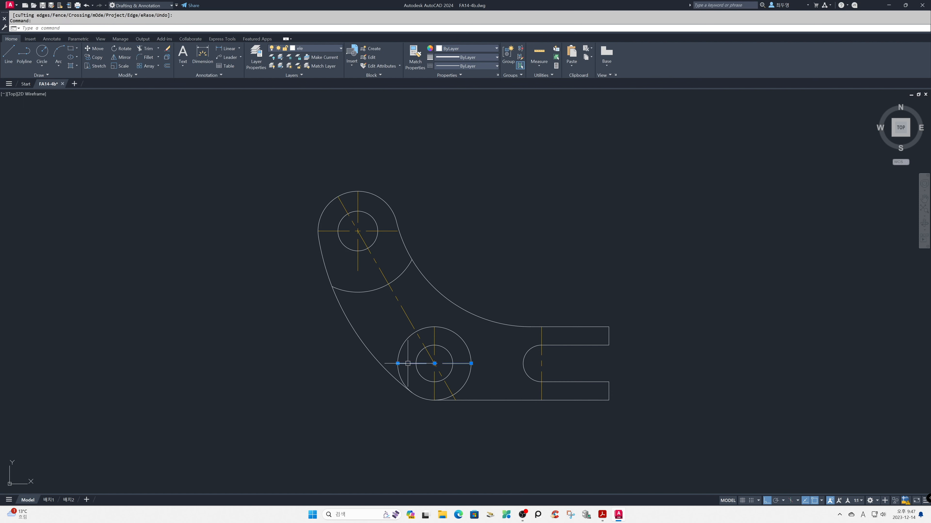
{"action": "left_click", "coordinate": [398, 364]}
{"action": "left_click", "coordinate": [312, 364]}
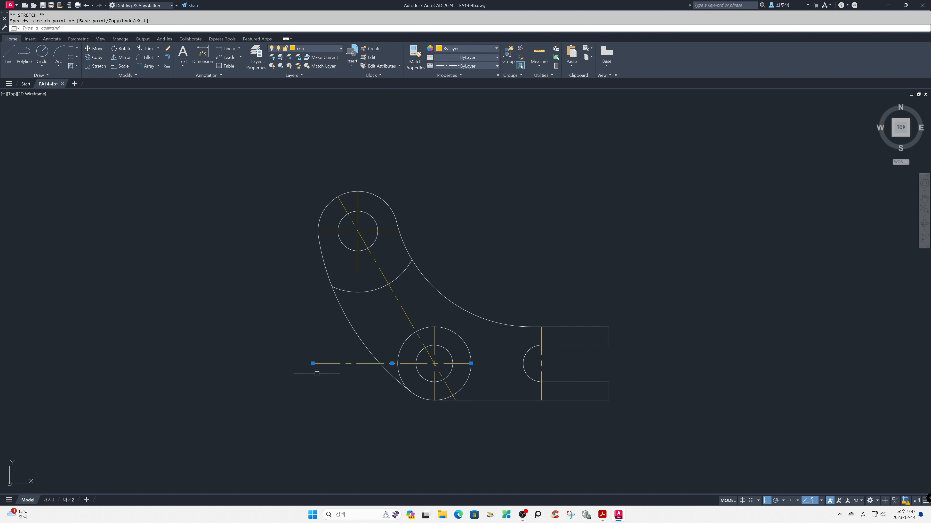
{"action": "left_click", "coordinate": [312, 363]}
{"action": "left_click", "coordinate": [380, 364]}
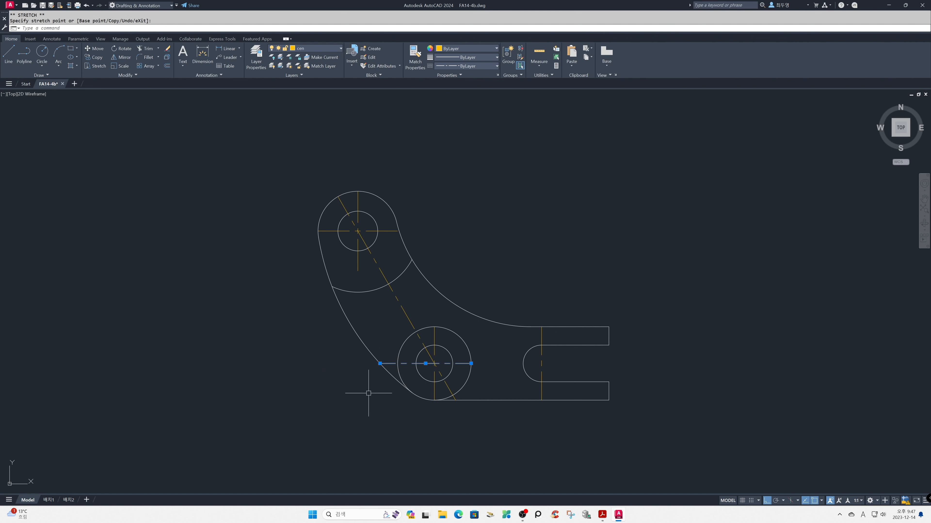
{"action": "left_click", "coordinate": [471, 364]}
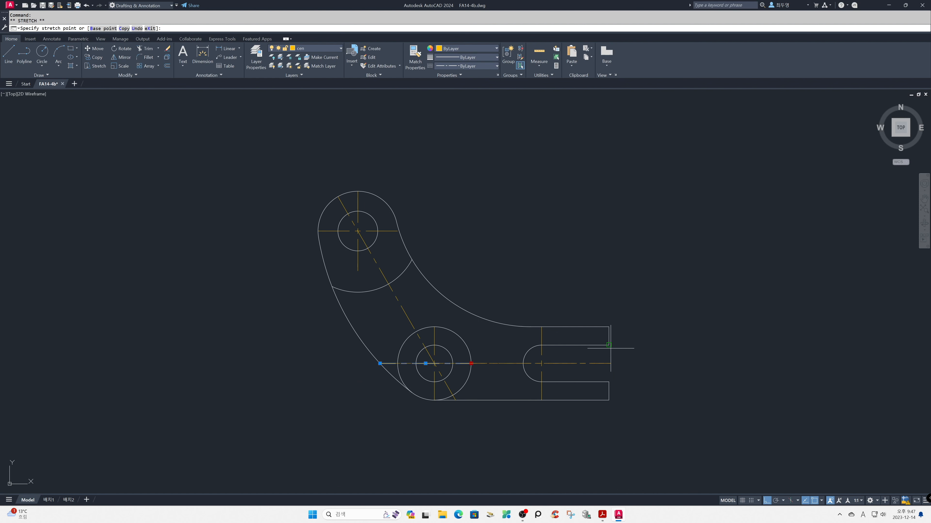
{"action": "left_click", "coordinate": [608, 364]}
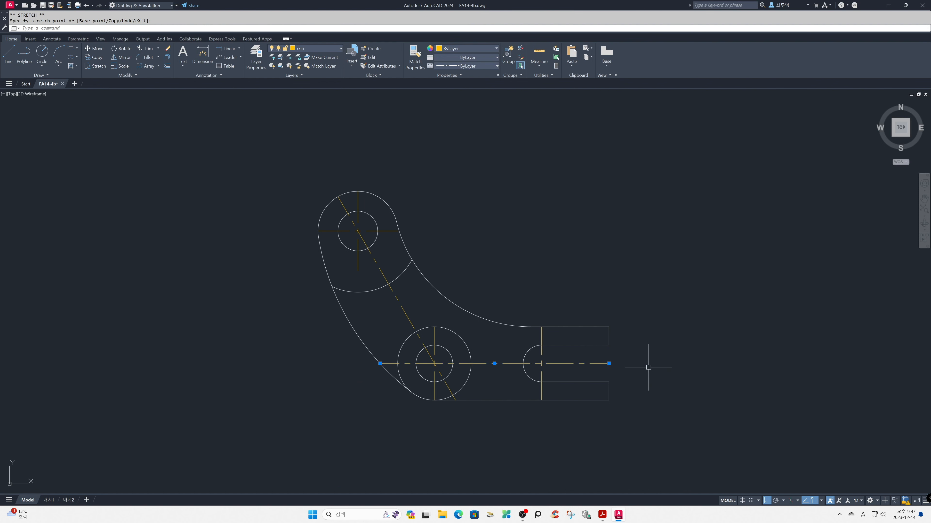
{"action": "key", "text": "Escape"}
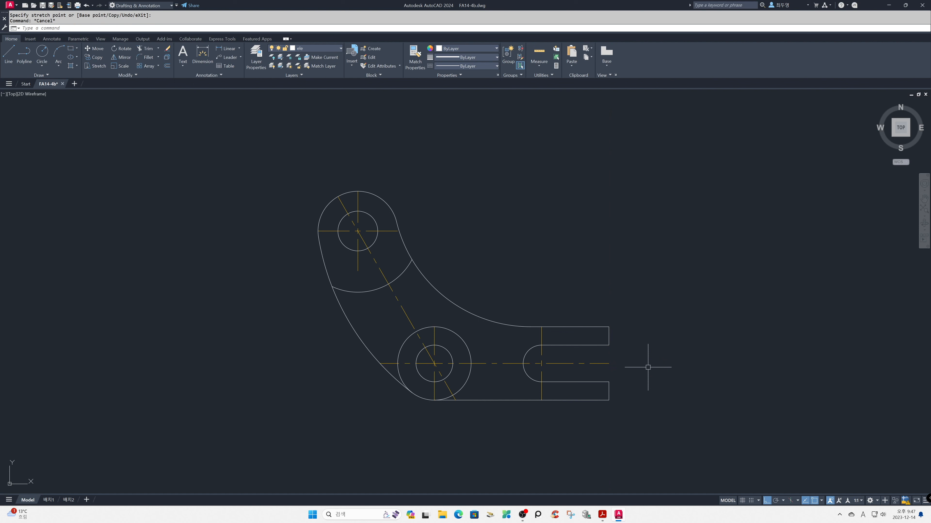
- Lengthen the lower horizontal centerline's right end and both ends of the slot's vertical centerline by a delta of 3
{"action": "type", "text": "len"}
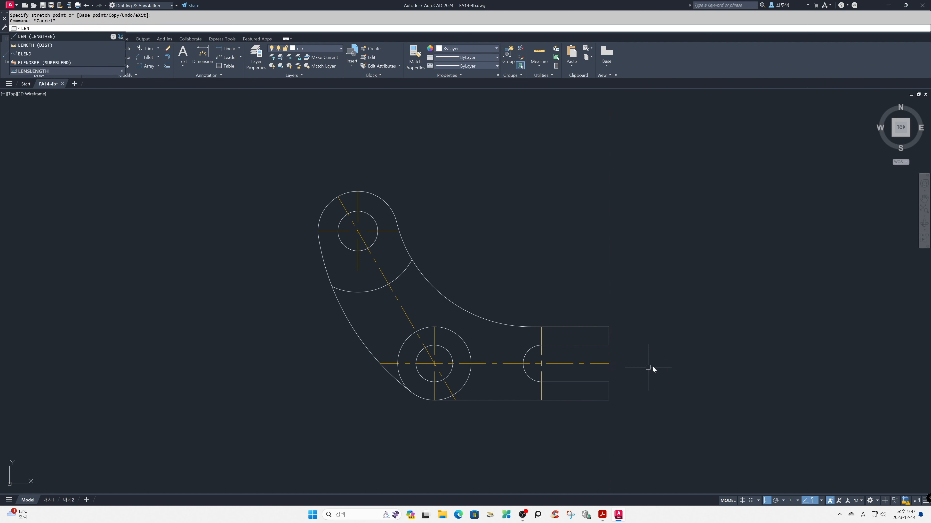
{"action": "key", "text": "Return"}
{"action": "key", "text": "Return"}
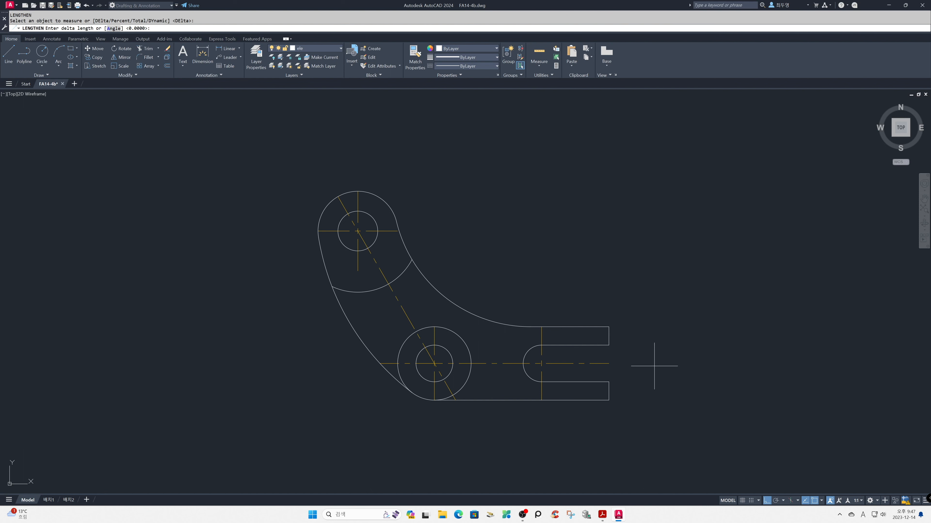
{"action": "type", "text": "3"}
{"action": "key", "text": "Return"}
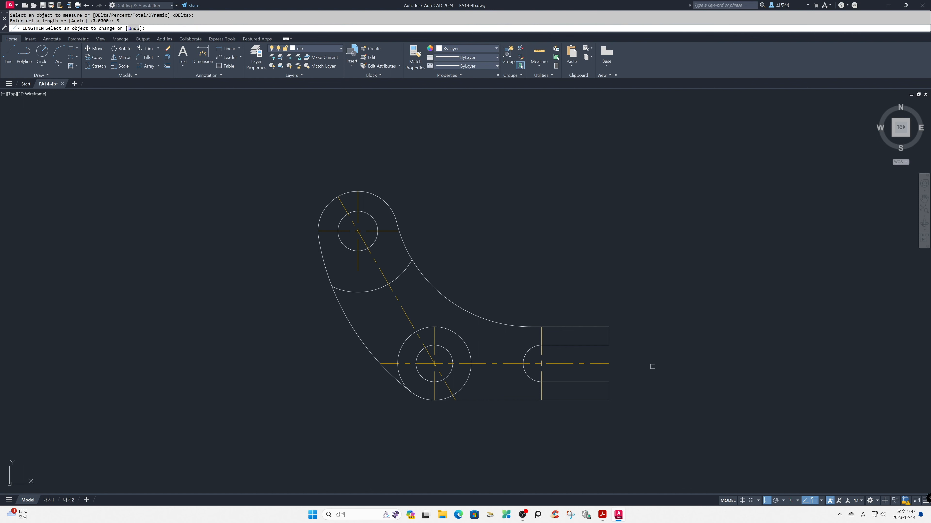
{"action": "left_click", "coordinate": [601, 364]}
{"action": "left_click", "coordinate": [542, 339]}
{"action": "left_click", "coordinate": [541, 389]}
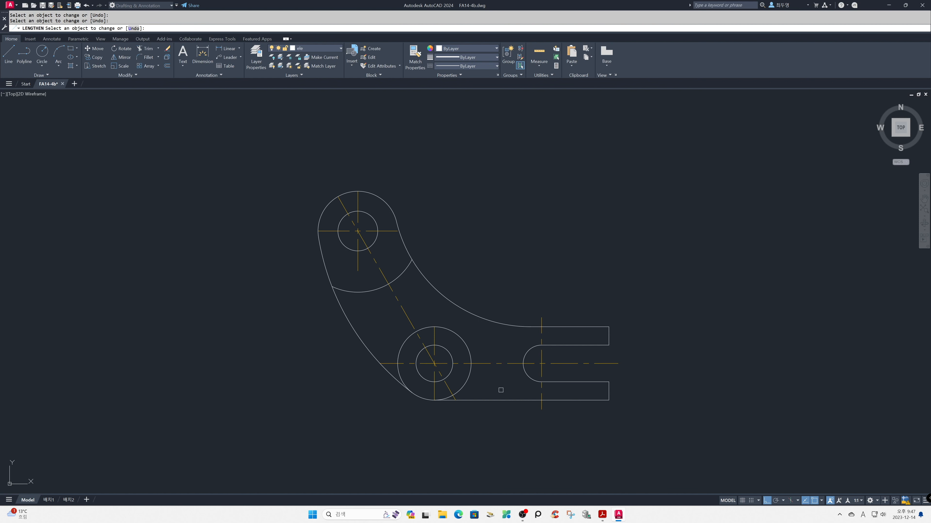
- Lengthen the inclined centerline's lower end, the lower circle's vertical centerline at both ends and the horizontal centerline's left end by 3
{"action": "left_click", "coordinate": [461, 389]}
{"action": "left_click", "coordinate": [447, 389]}
{"action": "left_click", "coordinate": [435, 390]}
{"action": "left_click", "coordinate": [400, 372]}
{"action": "left_click", "coordinate": [389, 364]}
{"action": "left_click", "coordinate": [399, 357]}
{"action": "left_click", "coordinate": [435, 335]}
- Lengthen both ends of the upper circle's horizontal and vertical centerlines and the upper end of the inclined centerline by 3
{"action": "left_click", "coordinate": [359, 267]}
{"action": "left_click", "coordinate": [328, 231]}
{"action": "left_click", "coordinate": [341, 203]}
{"action": "left_click", "coordinate": [357, 198]}
{"action": "left_click", "coordinate": [389, 231]}
{"action": "key", "text": "Return"}
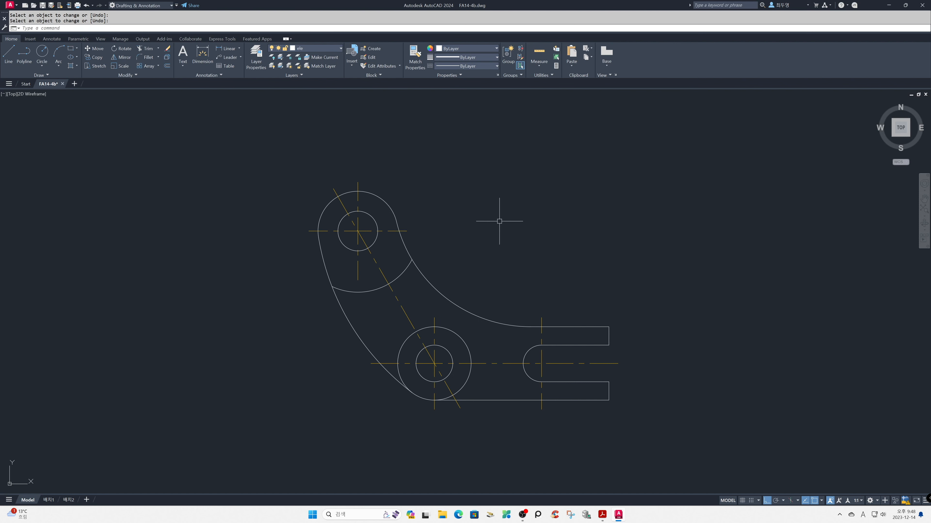